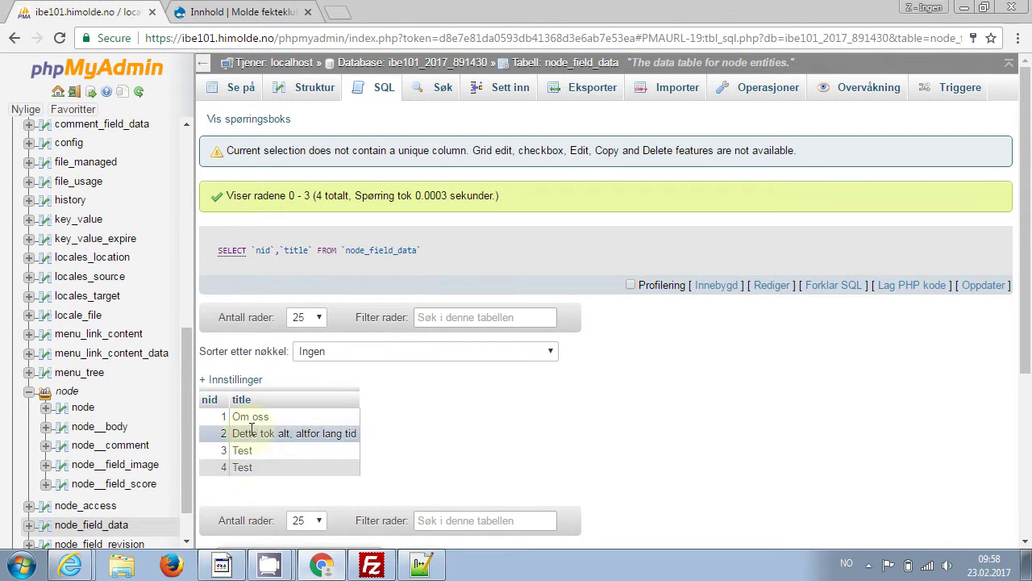
# - Query the node_field_data table for all columns of the rows whose type is 'page'
pyautogui.click(317, 91)
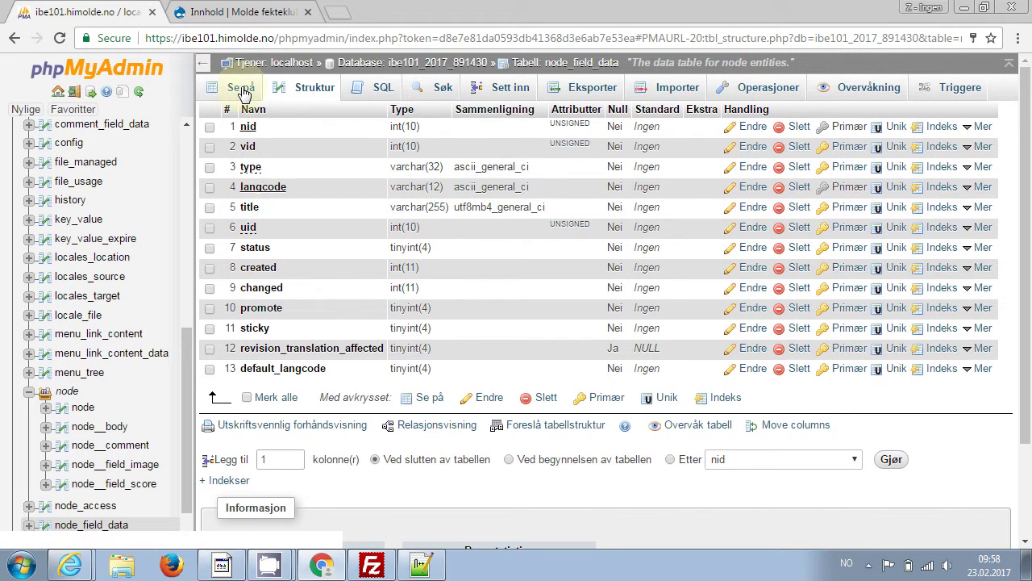
pyautogui.click(377, 87)
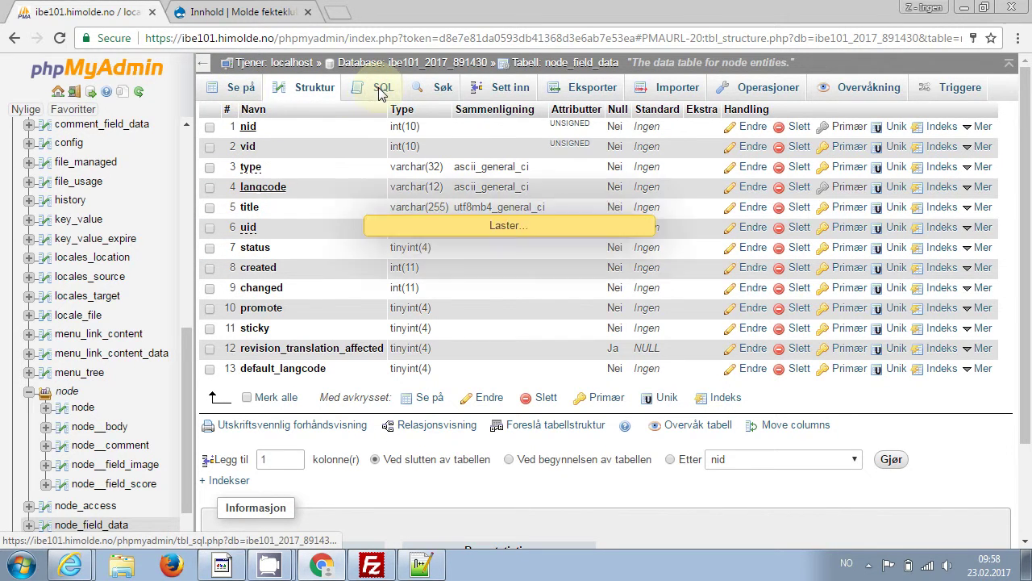
pyautogui.click(441, 161)
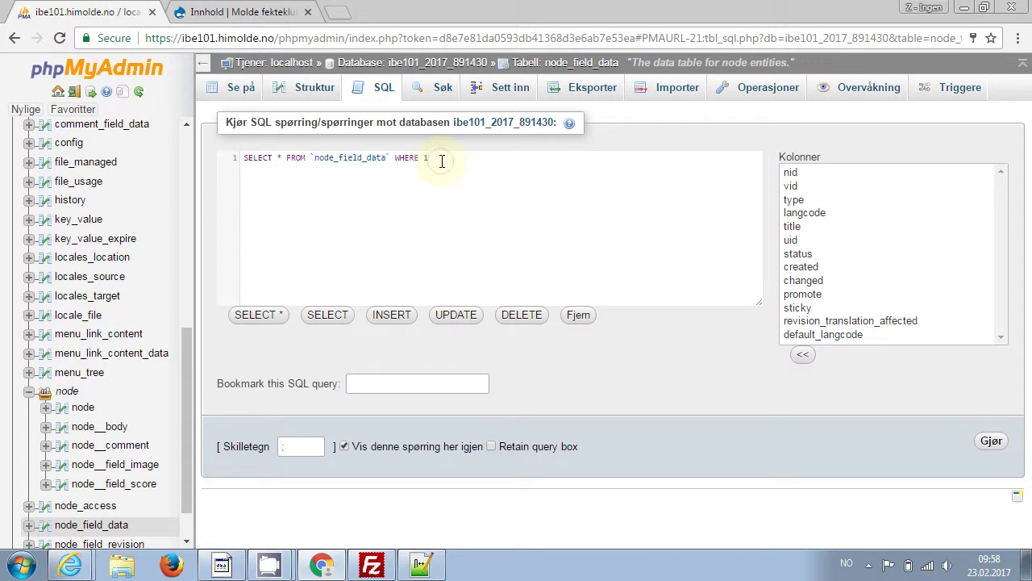
pyautogui.press('BackSpace')
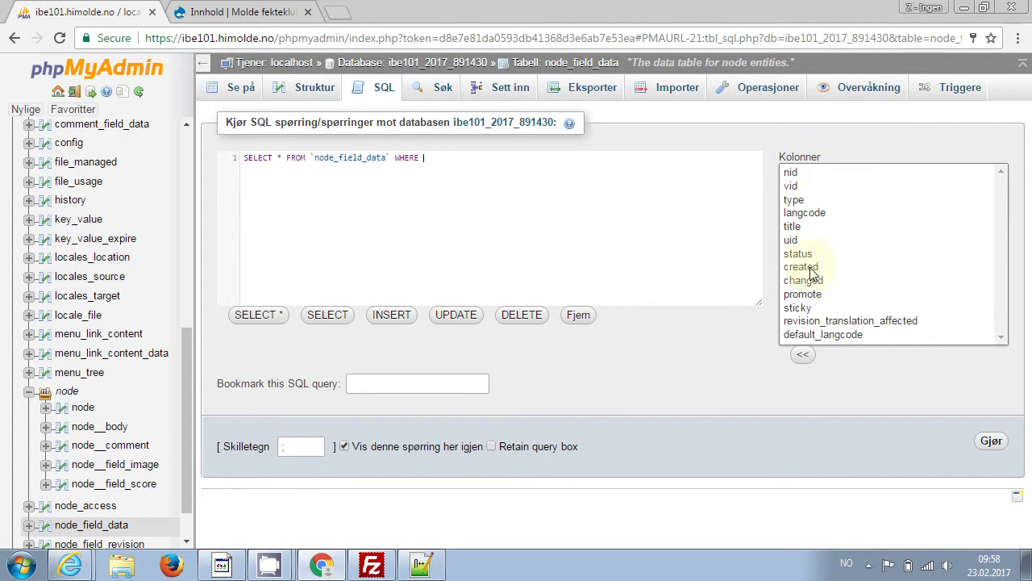
pyautogui.doubleClick(798, 199)
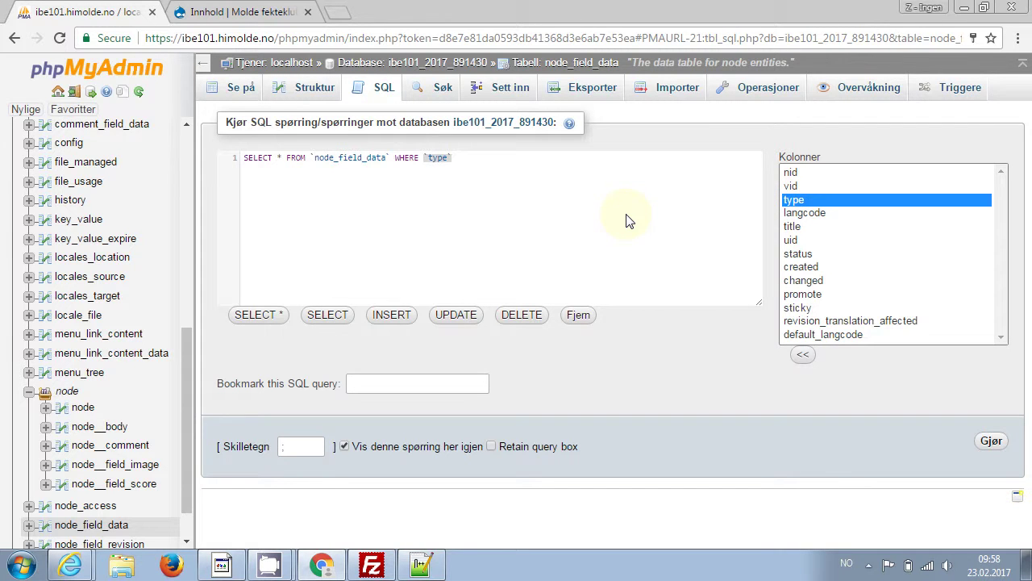
pyautogui.click(564, 179)
pyautogui.write('=')
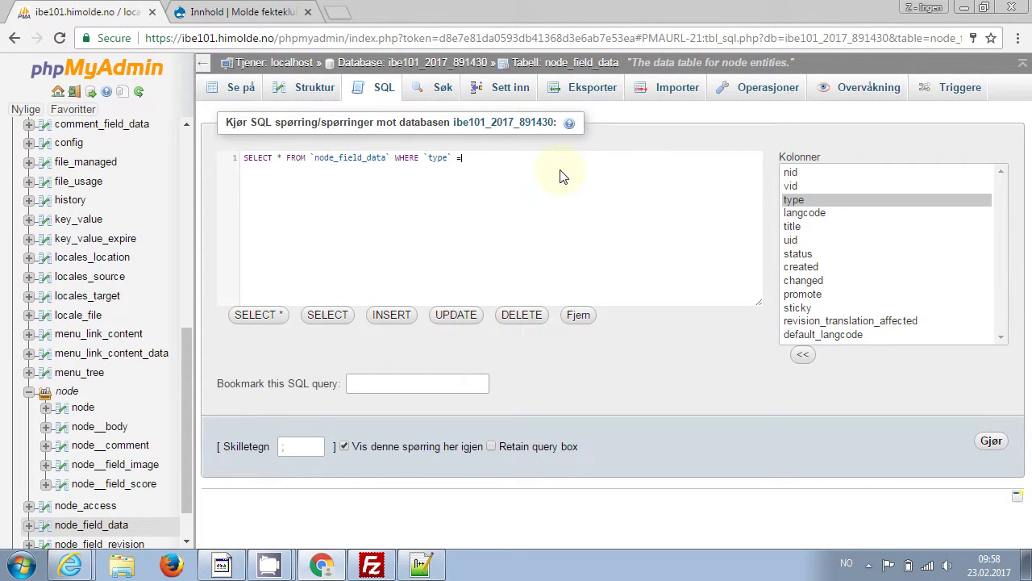
pyautogui.write(" 'page")
pyautogui.click(988, 440)
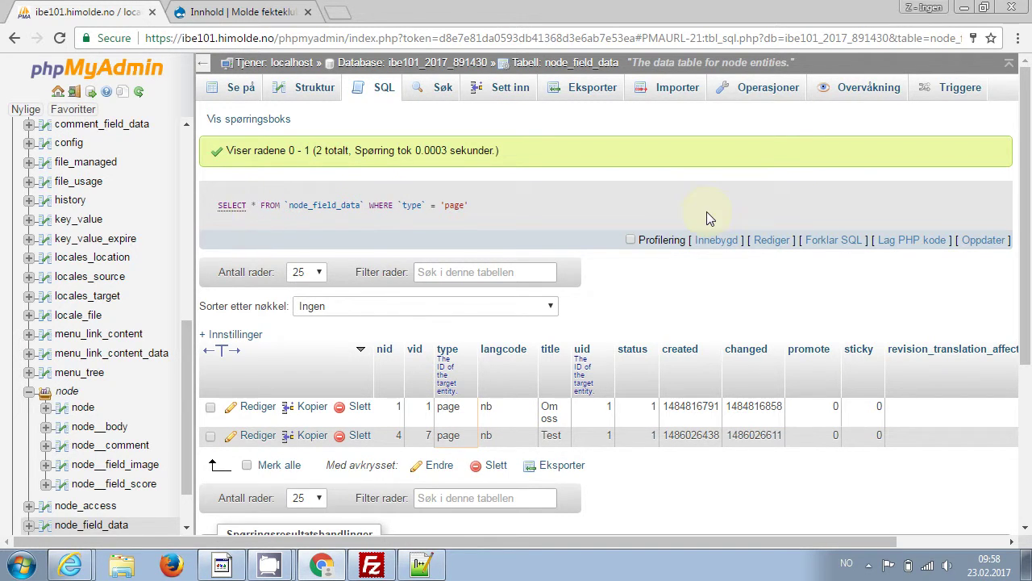
# - Edit the query to select only nid and title for the 'page' rows, run it and close the query window
pyautogui.click(770, 239)
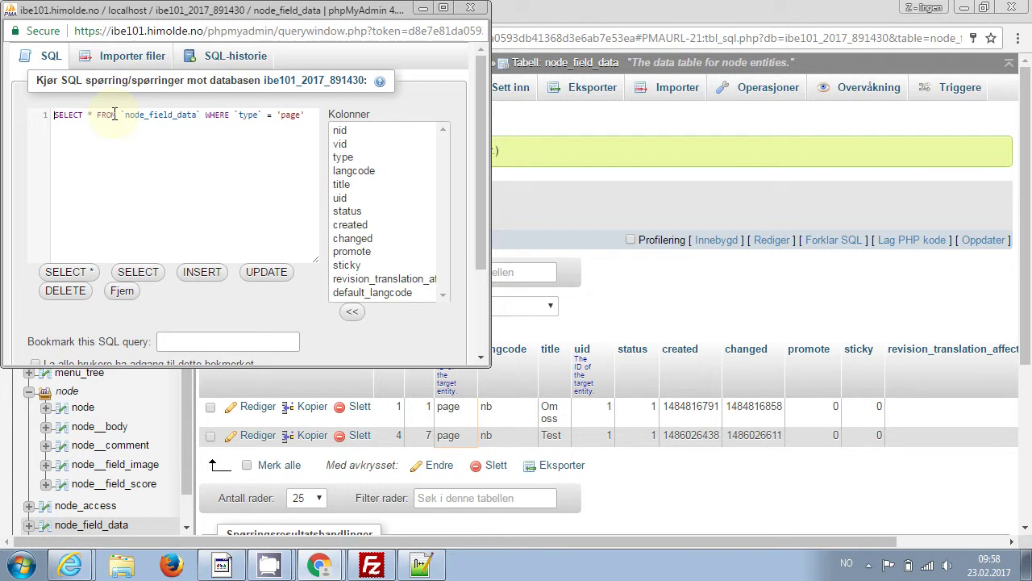
pyautogui.click(95, 119)
pyautogui.press('BackSpace')
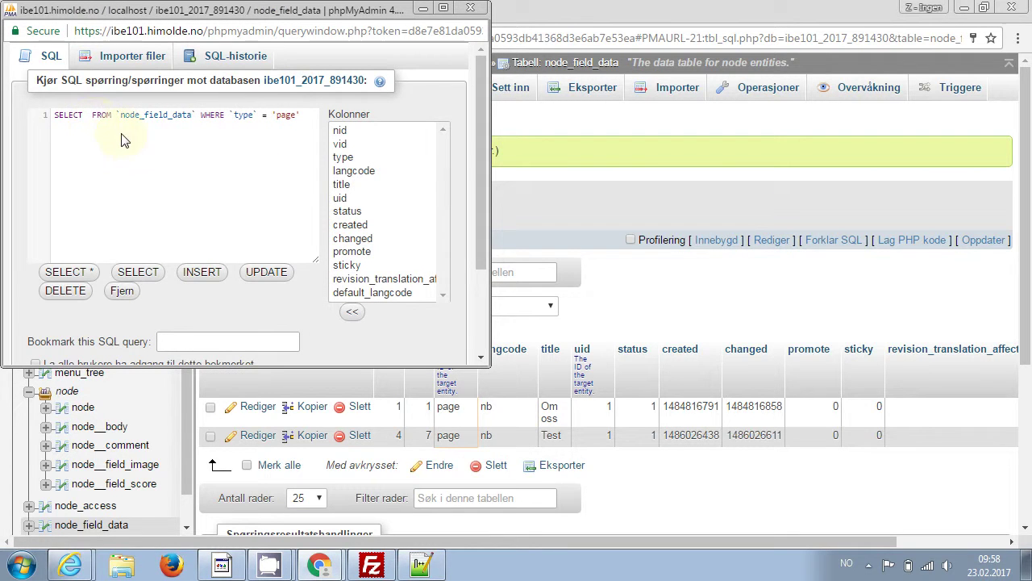
pyautogui.doubleClick(342, 134)
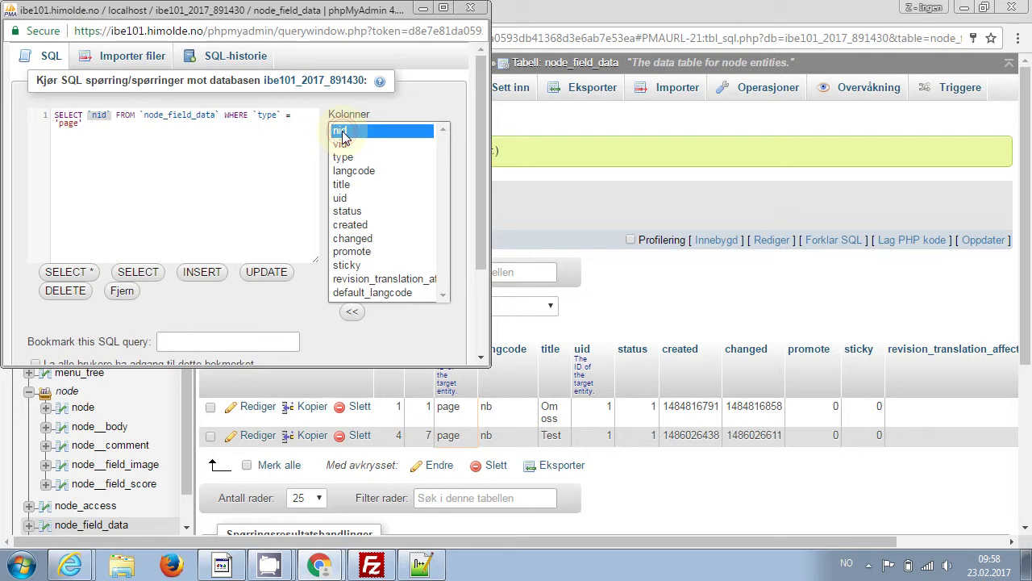
pyautogui.click(114, 118)
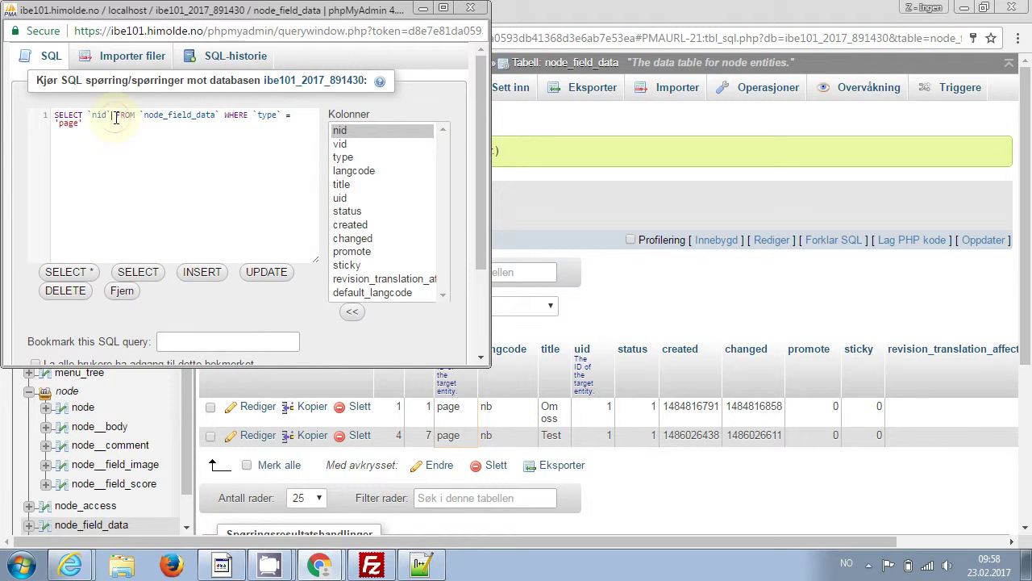
pyautogui.write(',')
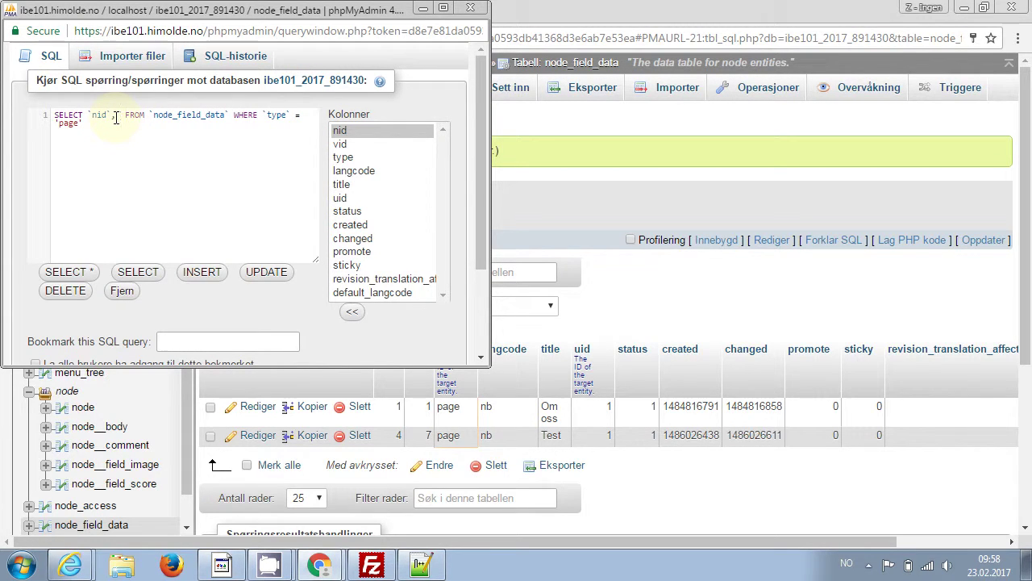
pyautogui.write(' title')
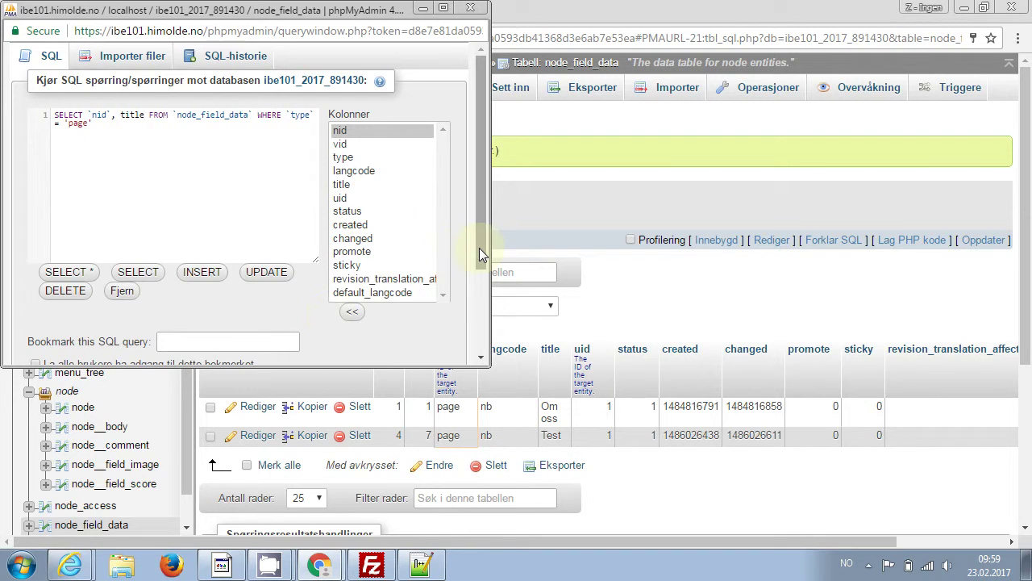
pyautogui.moveTo(479, 247); pyautogui.dragTo(472, 350)
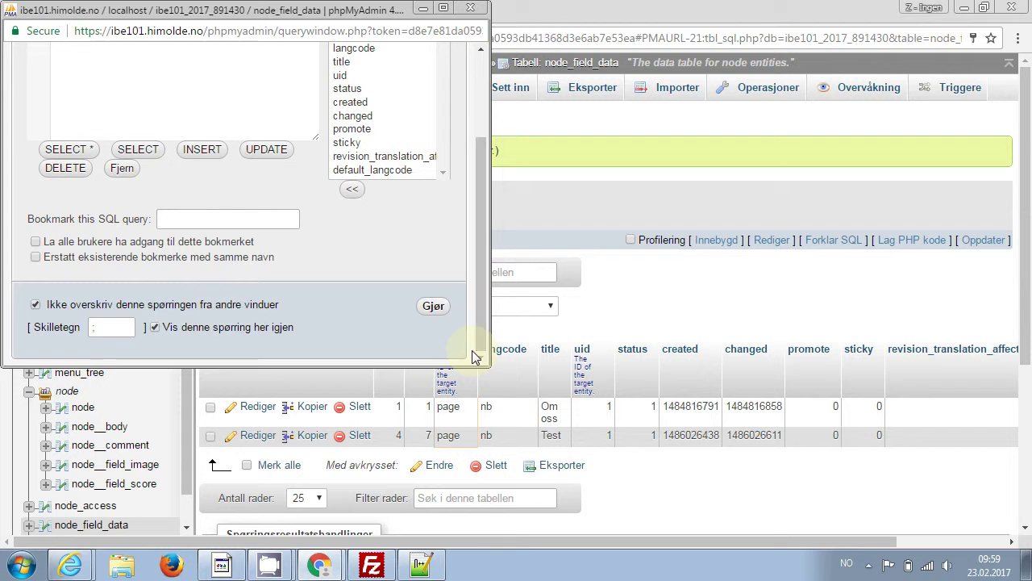
pyautogui.click(433, 308)
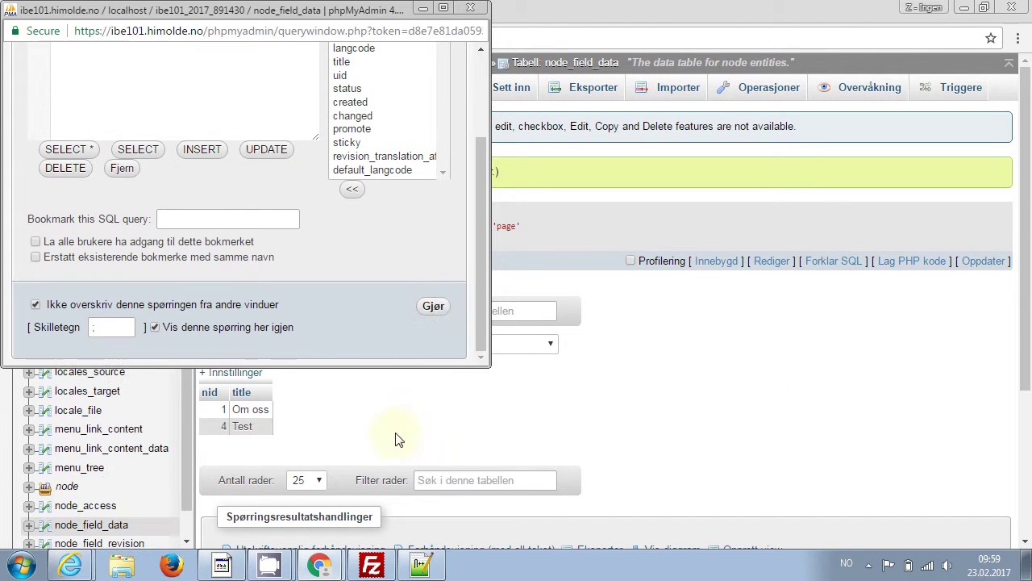
pyautogui.click(471, 7)
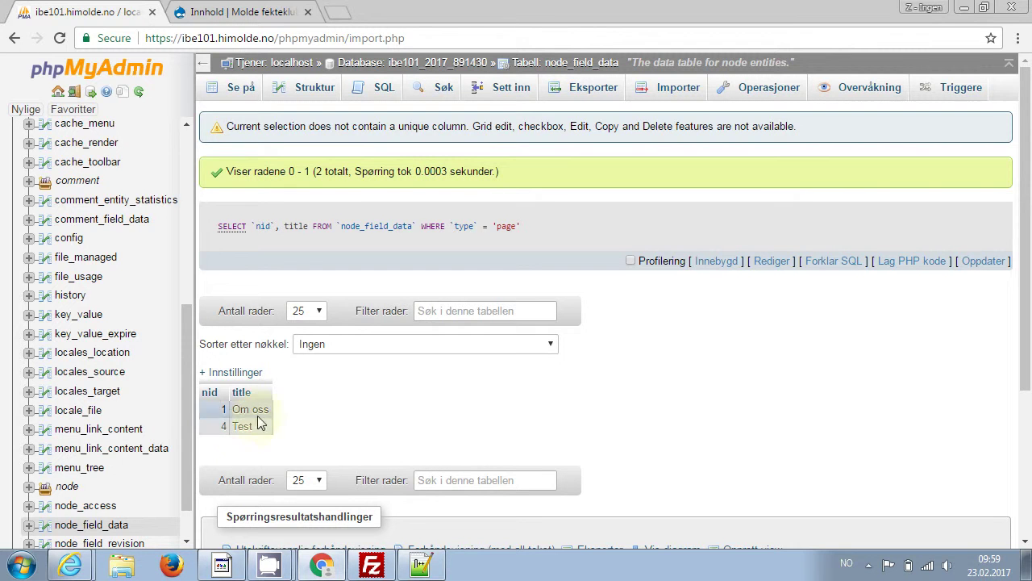
# - Check the content list on the Drupal site, and list the tables in the database's node group in phpMyAdmin
pyautogui.click(258, 14)
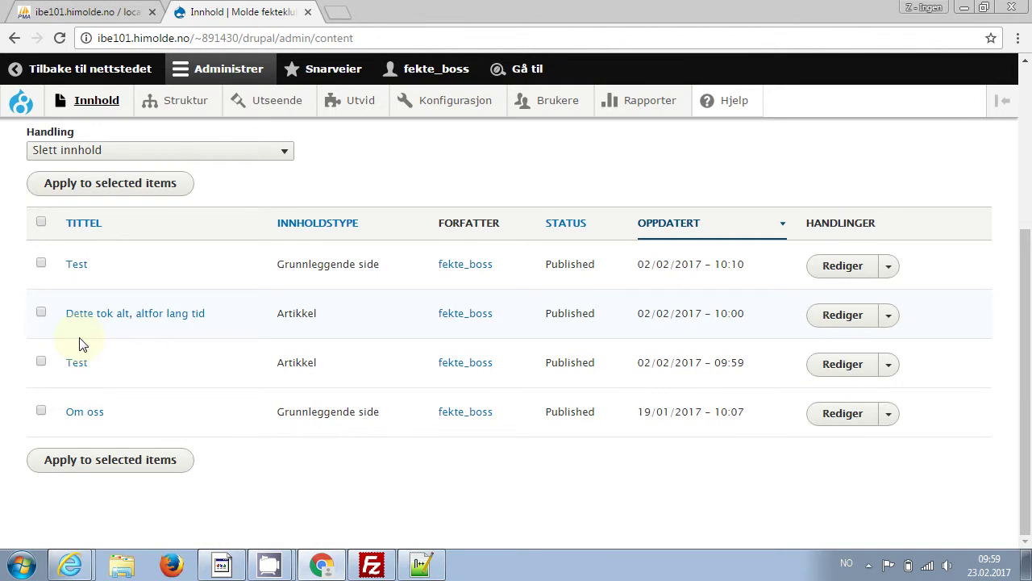
pyautogui.click(112, 12)
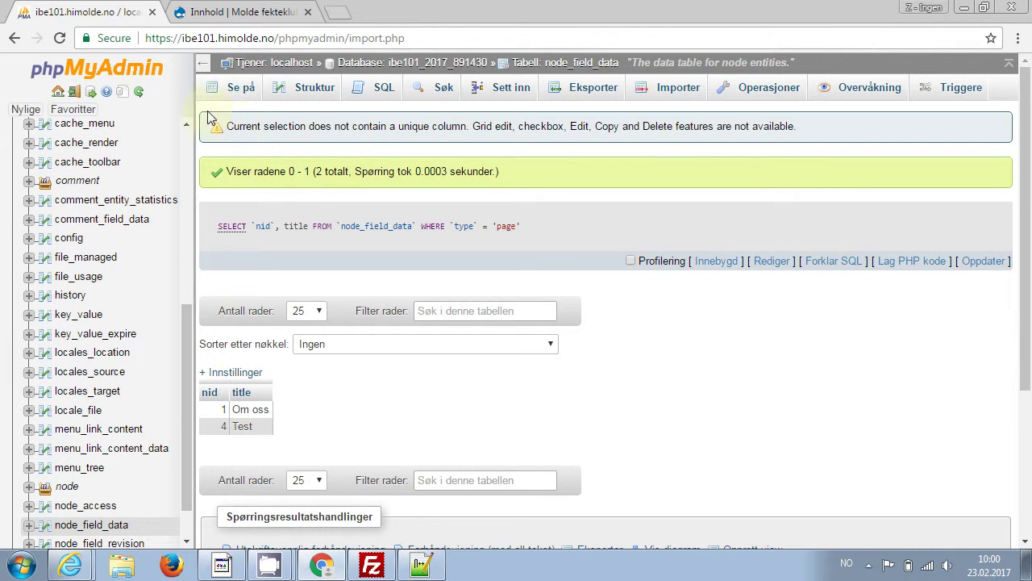
pyautogui.click(68, 487)
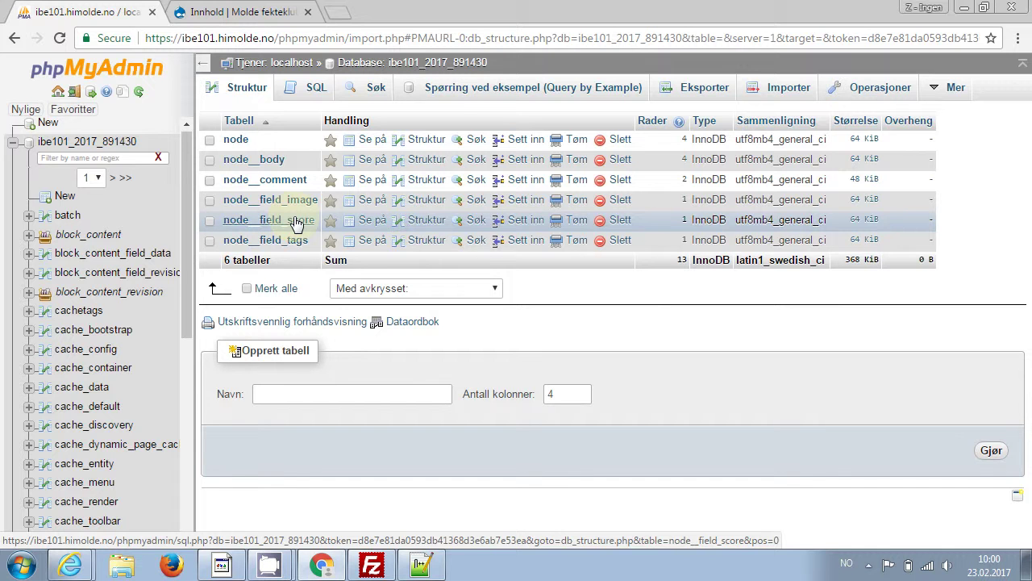
# - Switch to the Drupal site and open the field administration of the Artikkel content type
pyautogui.click(235, 11)
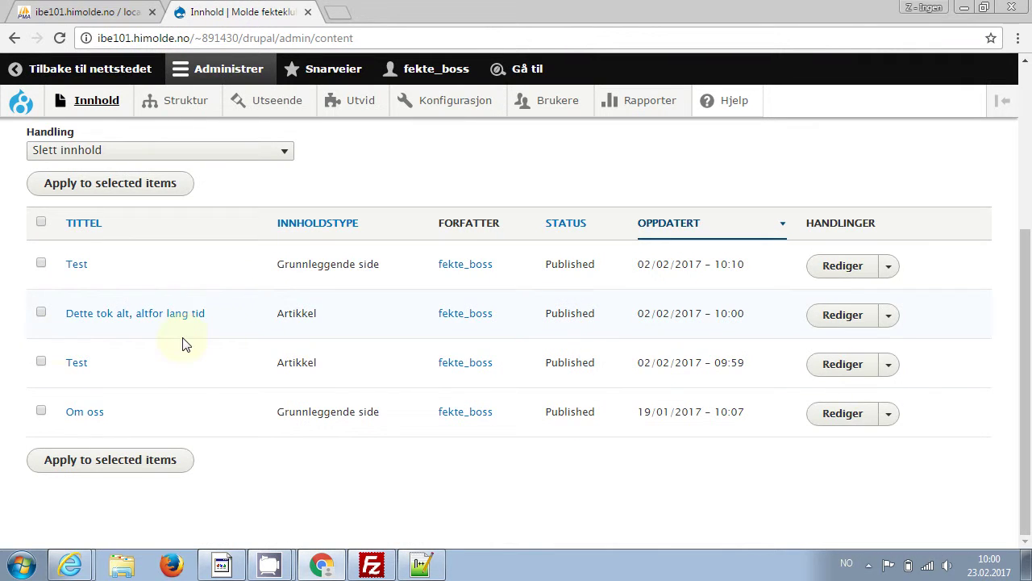
pyautogui.click(835, 315)
pyautogui.moveTo(196, 109)
pyautogui.moveTo(184, 137)
pyautogui.moveTo(194, 166)
pyautogui.moveTo(385, 198)
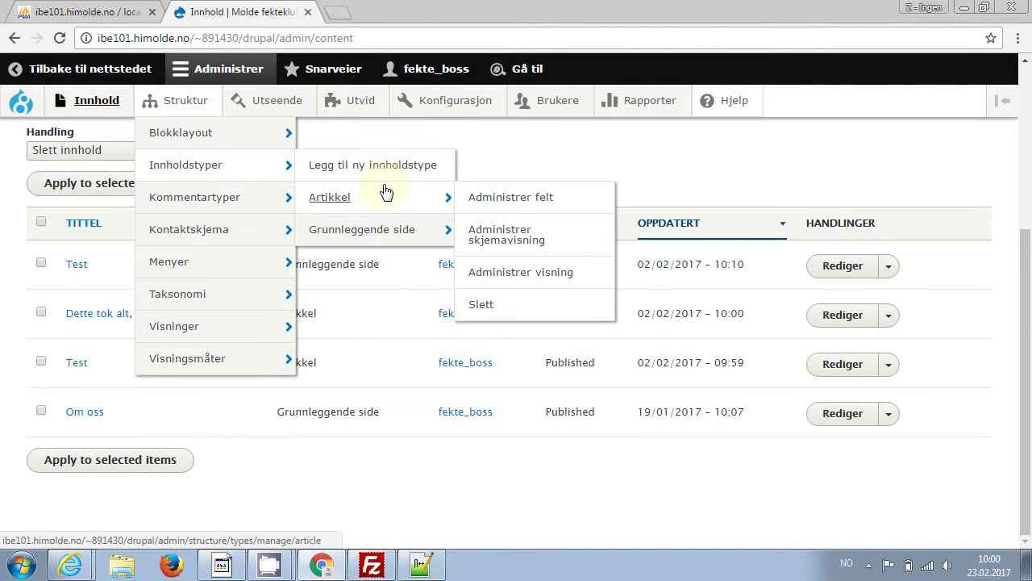
pyautogui.click(523, 202)
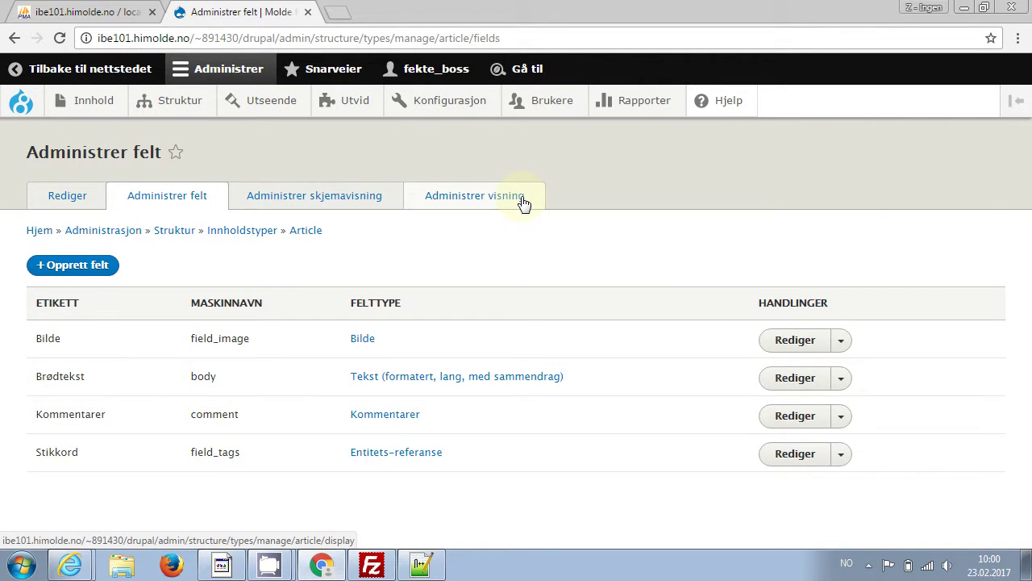
# - Start a new field of type Tekst (ren tekst) on the article content type, labelled Sted
pyautogui.click(95, 270)
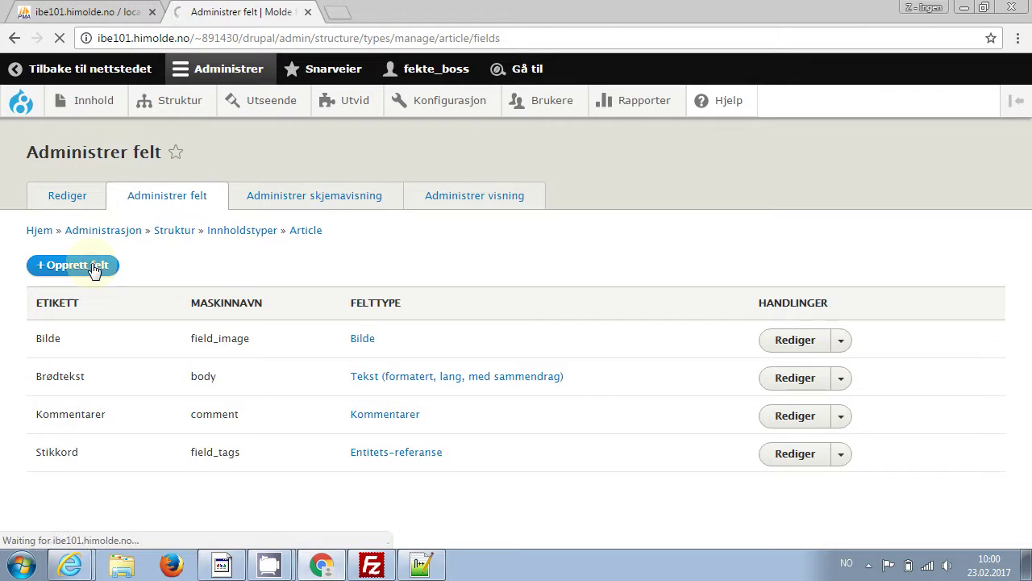
pyautogui.click(172, 242)
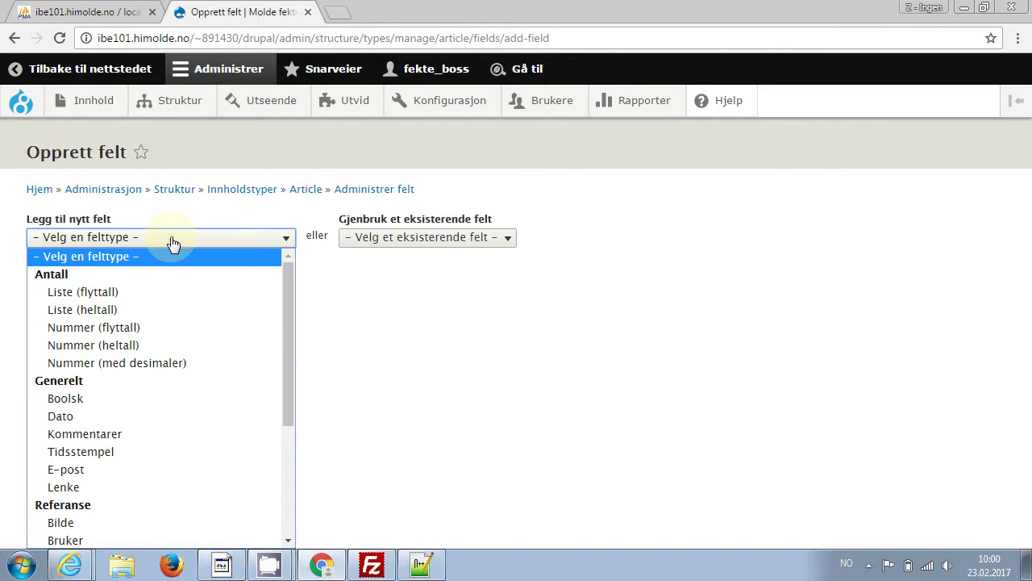
pyautogui.moveTo(284, 326); pyautogui.dragTo(291, 449)
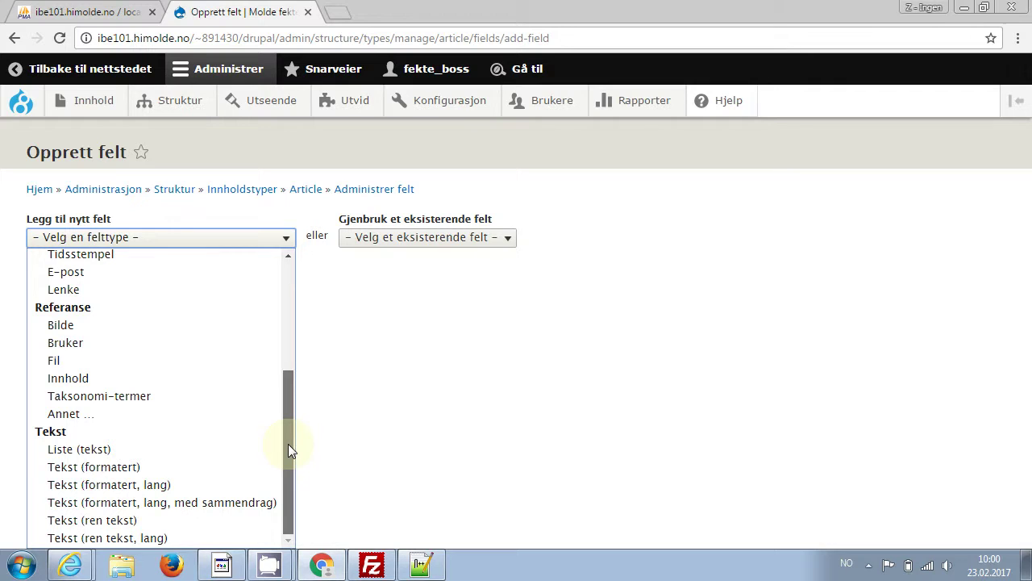
pyautogui.moveTo(288, 444); pyautogui.dragTo(289, 444)
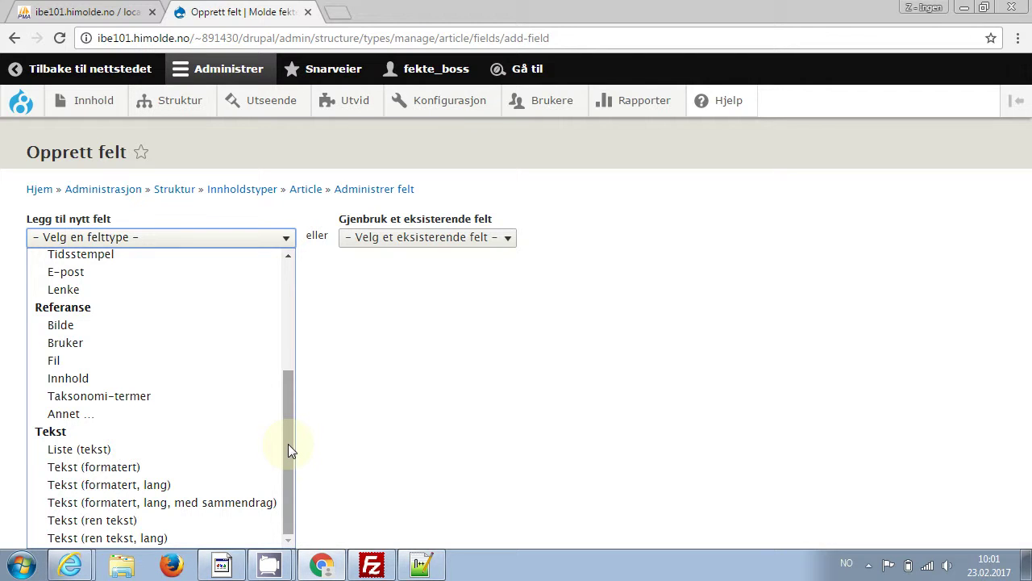
pyautogui.moveTo(287, 443); pyautogui.dragTo(285, 487)
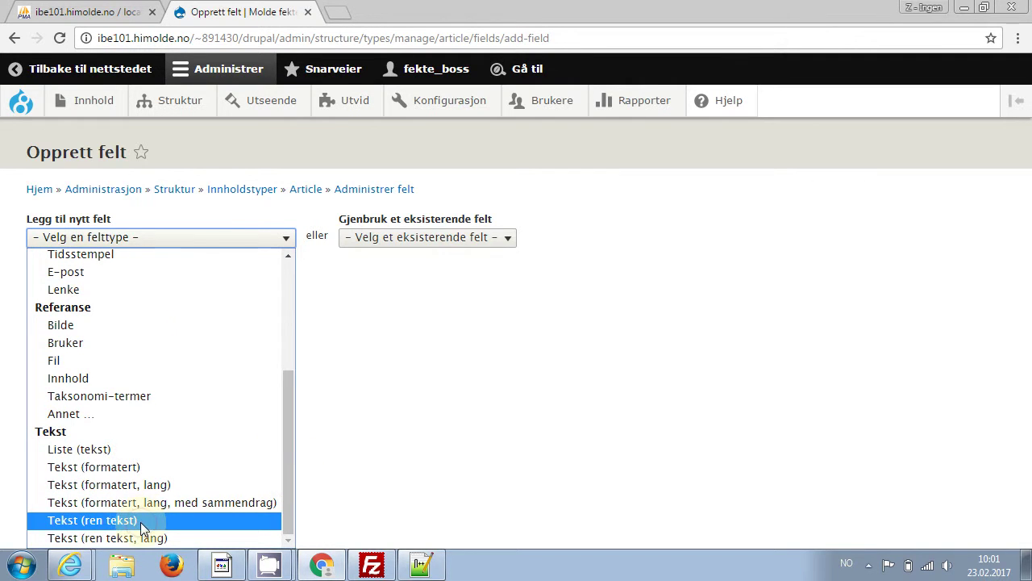
pyautogui.click(140, 521)
pyautogui.click(90, 284)
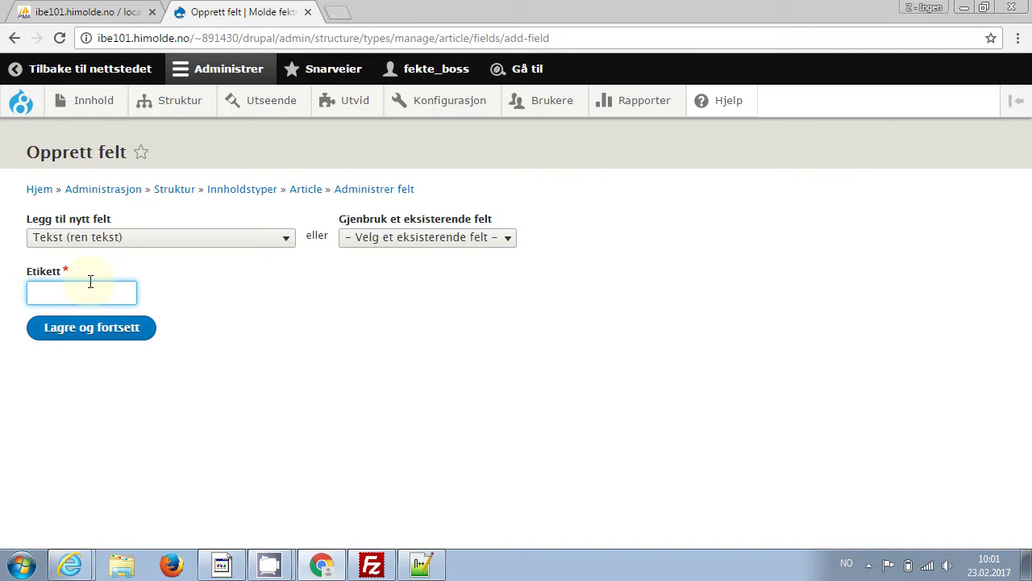
pyautogui.write('Sted')
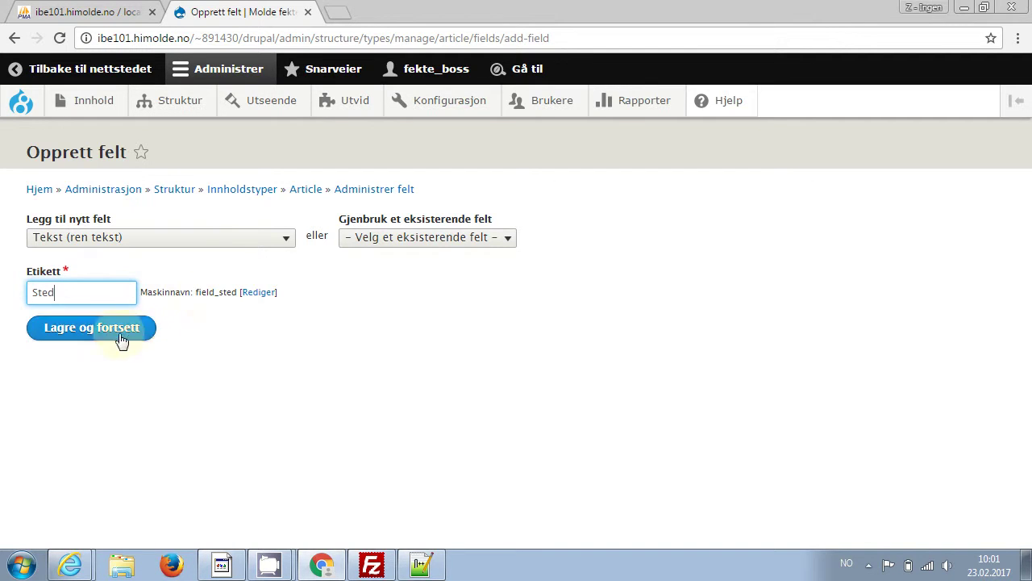
# - Change the Sted field's machine name to field_place and create the field
pyautogui.click(256, 293)
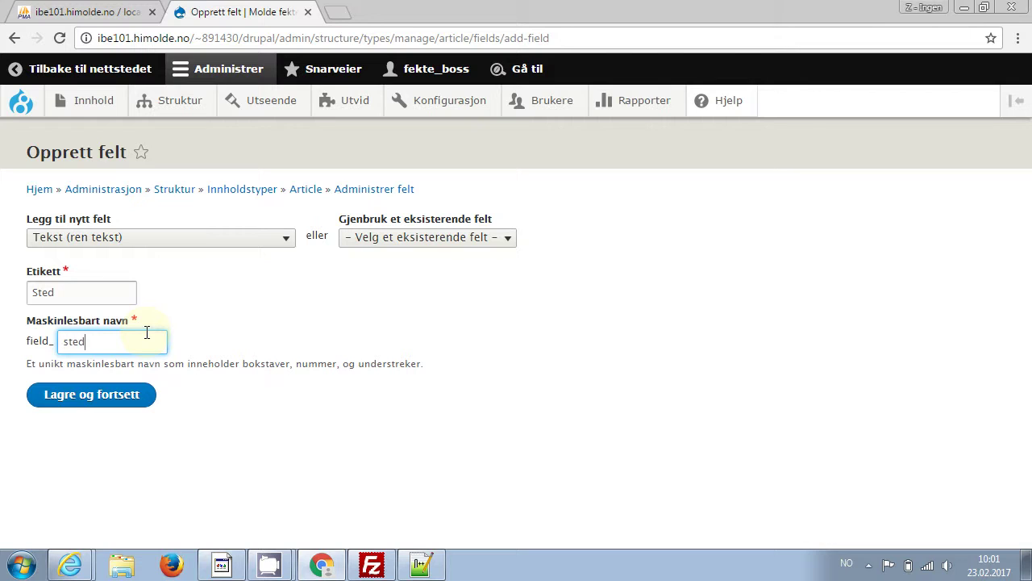
pyautogui.press('BackSpace')
pyautogui.press('BackSpace')
pyautogui.press('BackSpace')
pyautogui.press('BackSpace')
pyautogui.write('place')
pyautogui.click(94, 405)
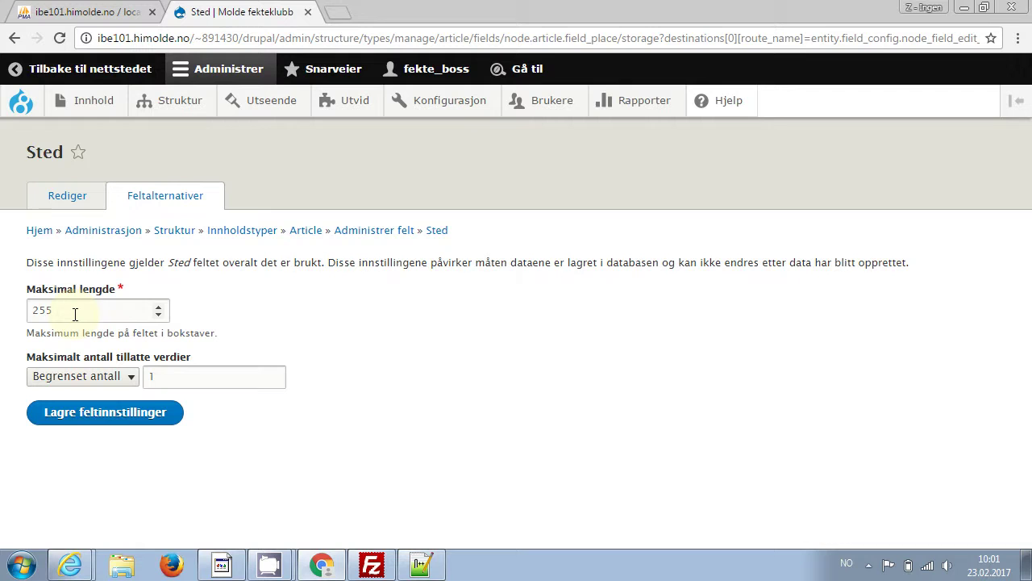
# - Save the Sted field's storage options and its article settings with the defaults kept
pyautogui.click(133, 418)
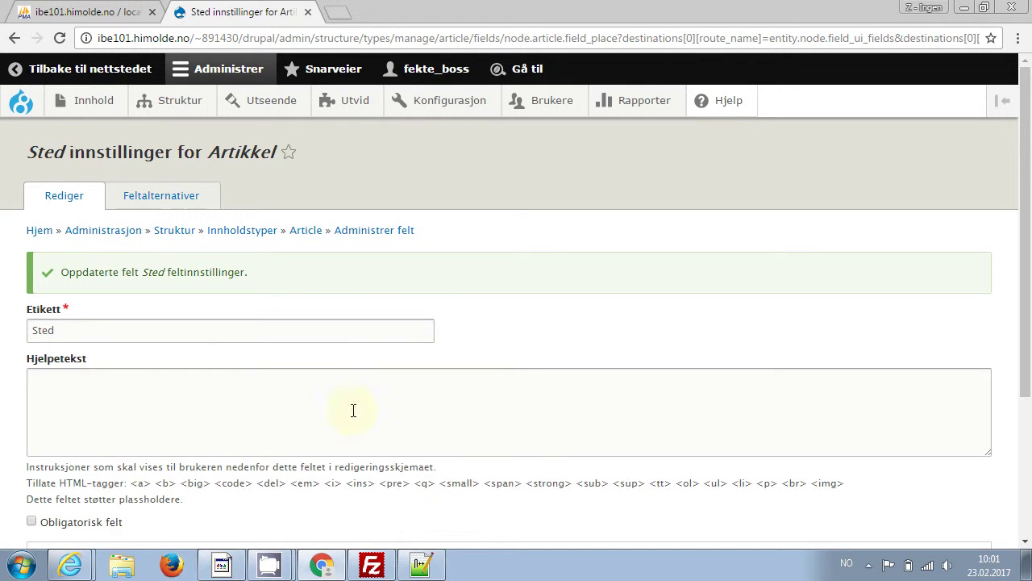
pyautogui.moveTo(1027, 208); pyautogui.dragTo(1016, 403)
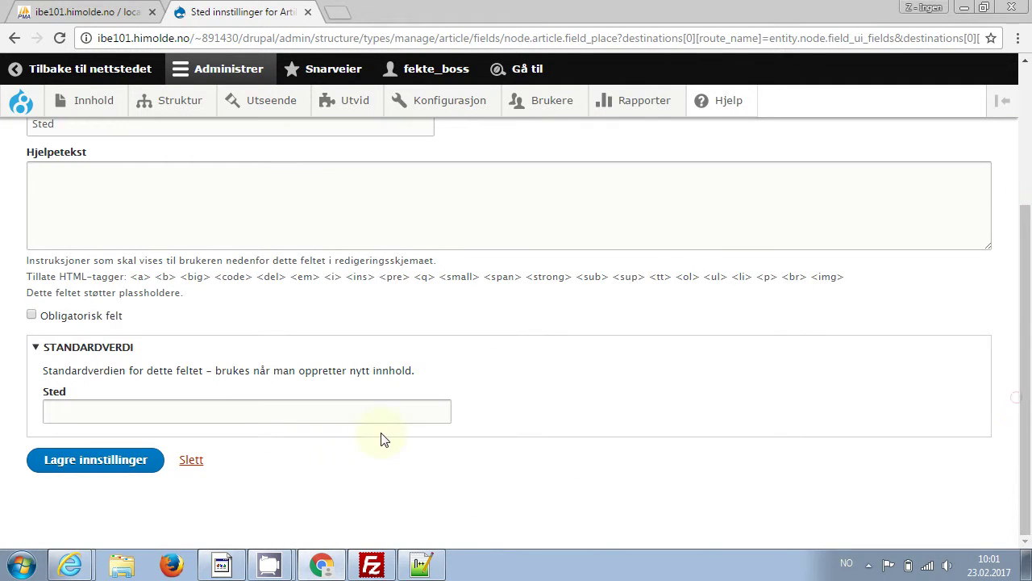
pyautogui.click(64, 470)
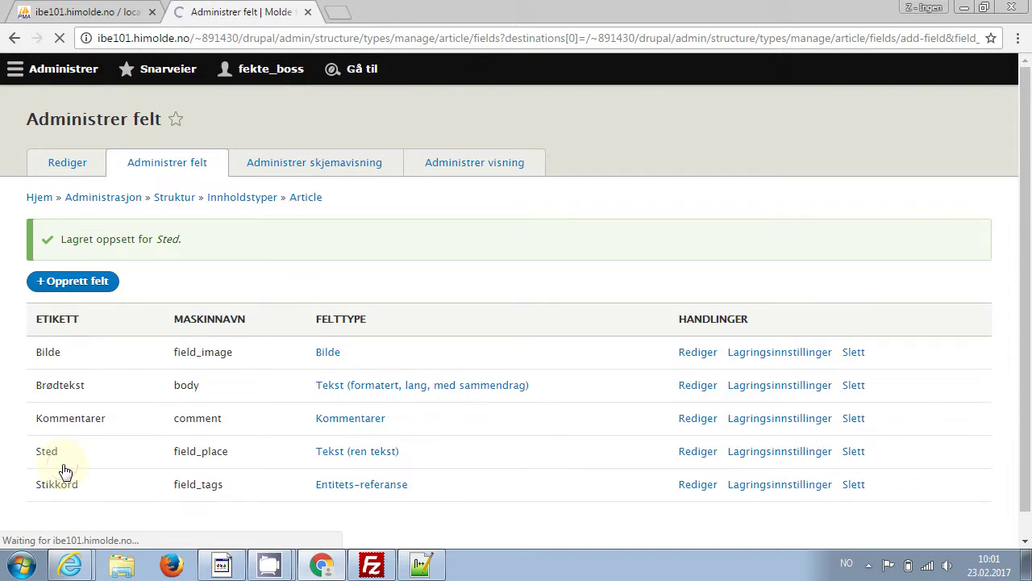
pyautogui.scroll(-2, 470, 306)
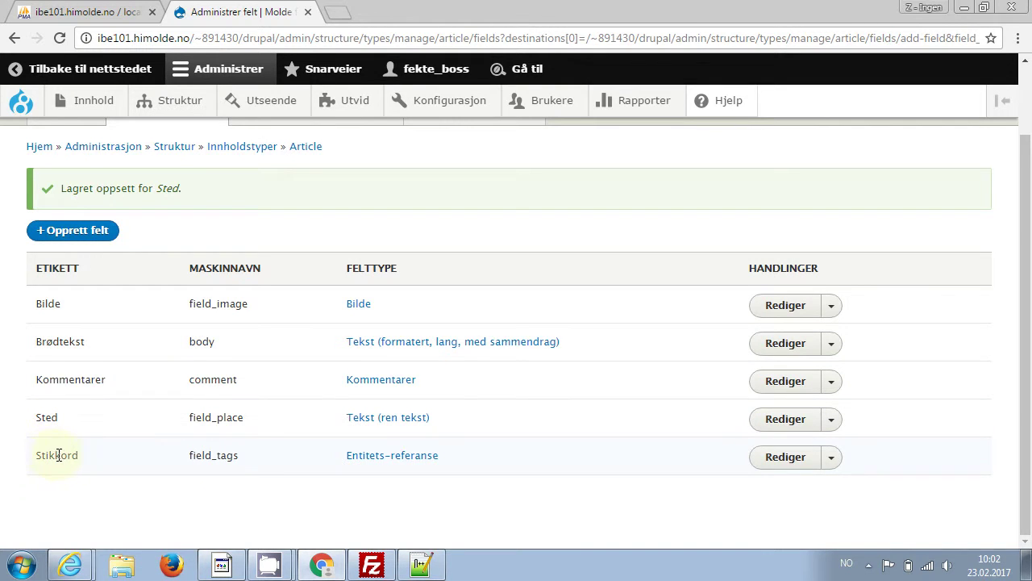
# - Switch to phpMyAdmin and reload the structure of database ibe101_2017_891430 to list its node table group
pyautogui.moveTo(34, 417); pyautogui.dragTo(253, 417)
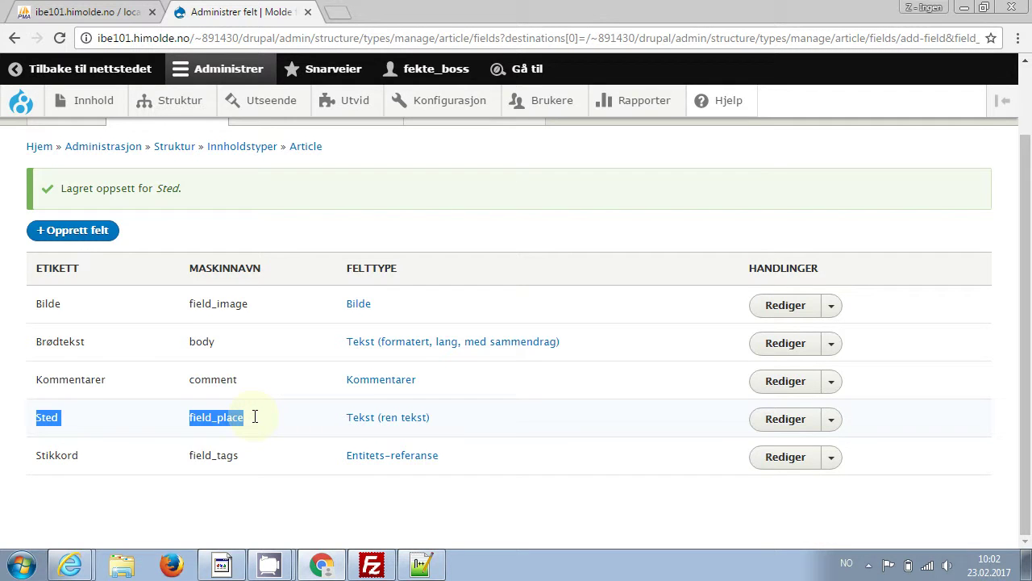
pyautogui.click(93, 10)
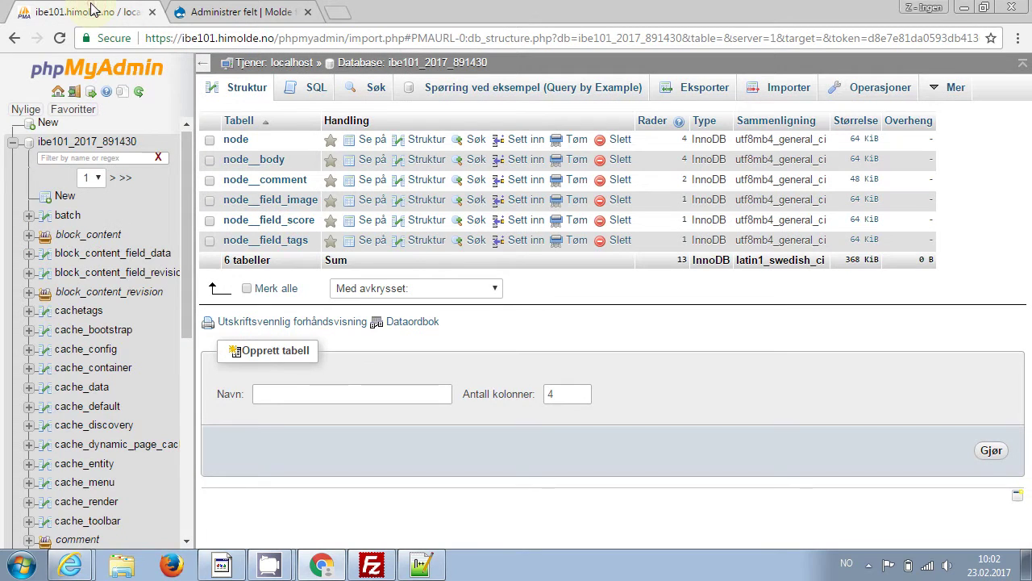
pyautogui.click(397, 64)
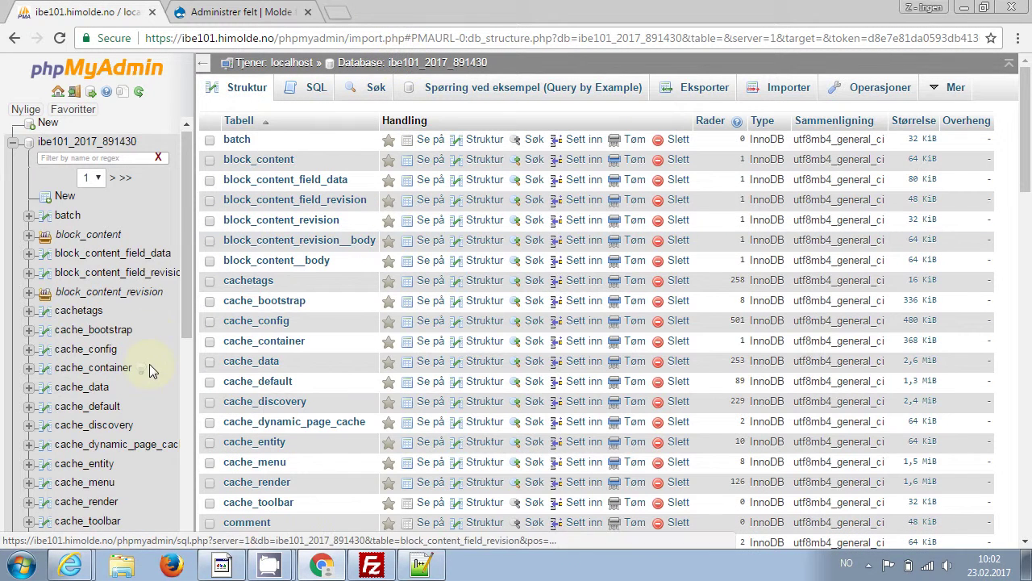
pyautogui.moveTo(185, 306); pyautogui.dragTo(179, 495)
pyautogui.click(68, 462)
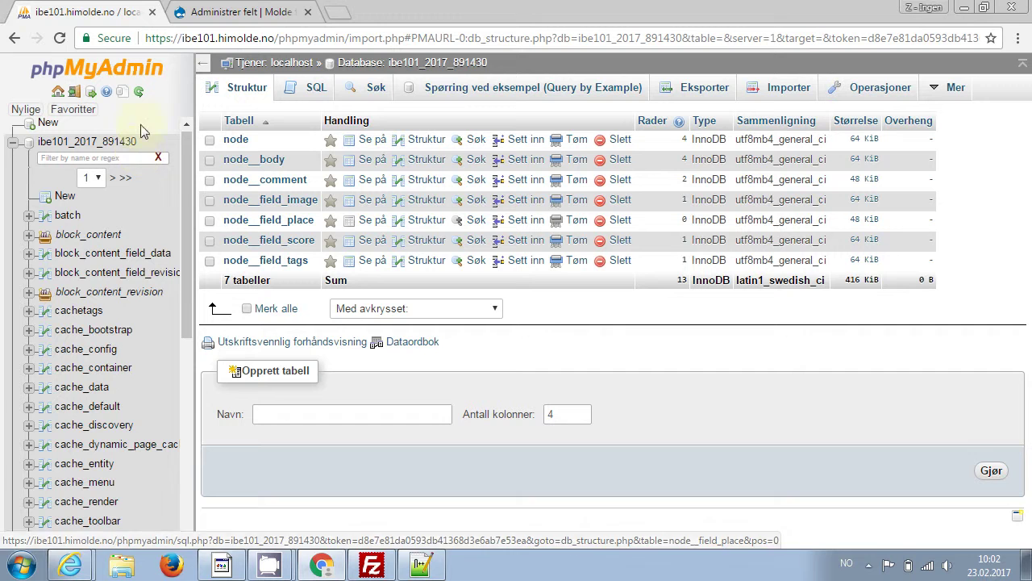
# - Return to the Drupal site and open the Artikkel titled Test for editing from the content overview
pyautogui.click(244, 15)
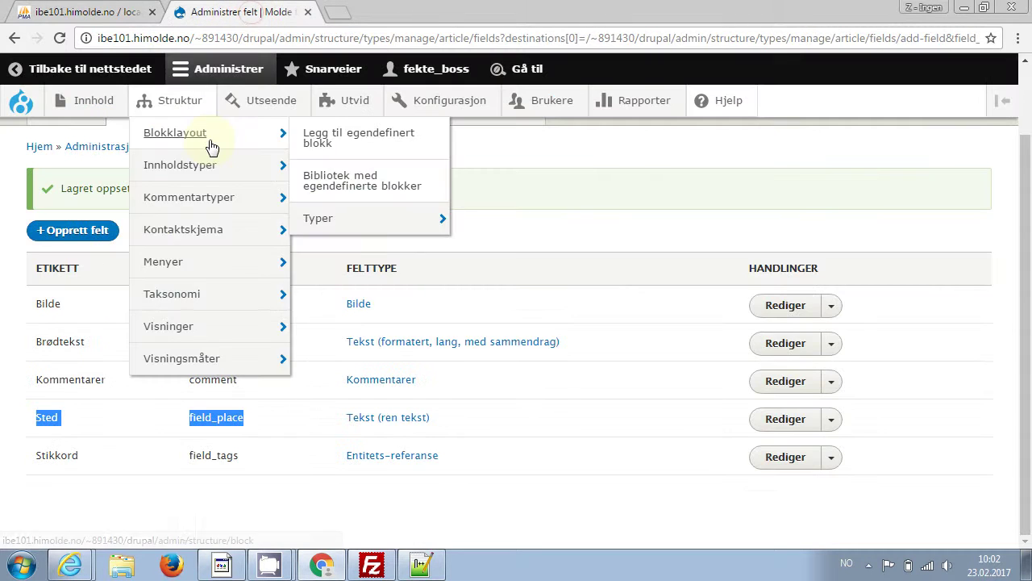
pyautogui.click(72, 13)
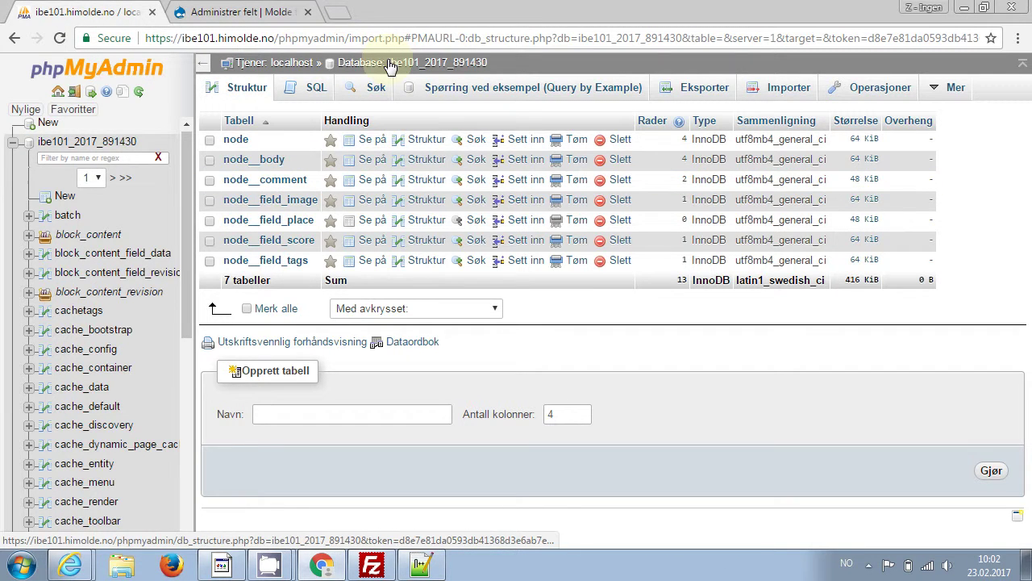
pyautogui.click(278, 13)
pyautogui.moveTo(333, 197)
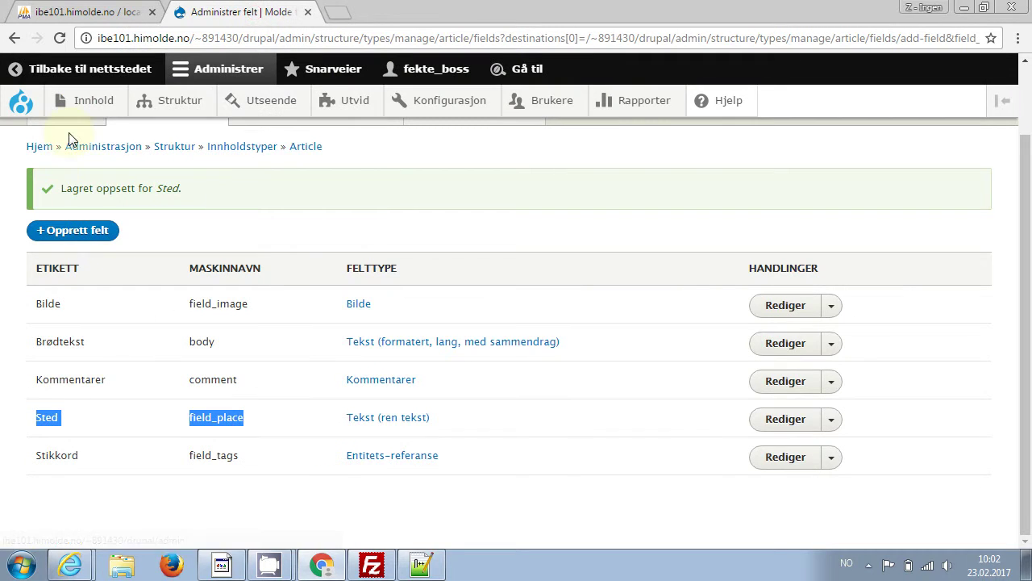
pyautogui.click(70, 113)
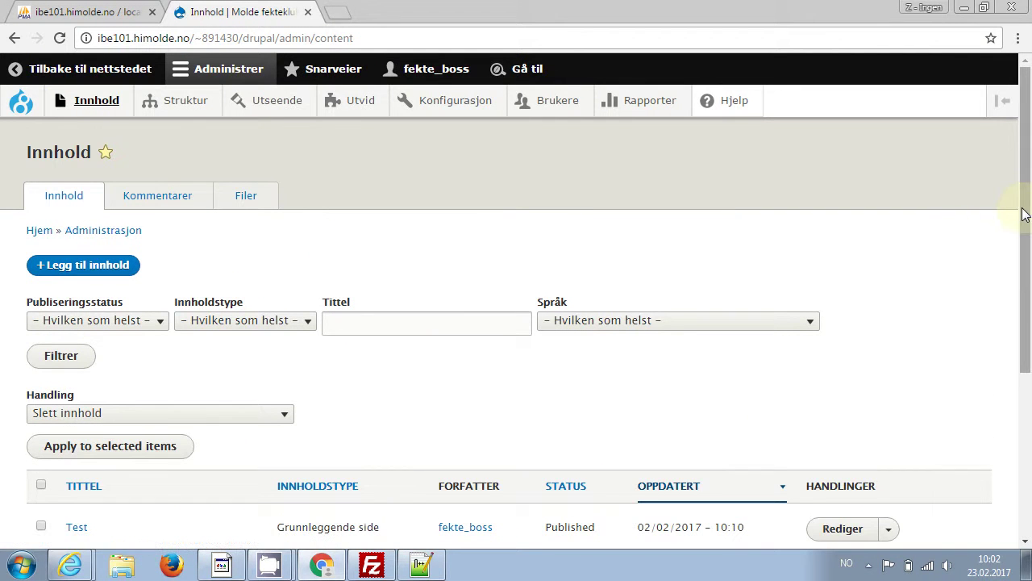
pyautogui.moveTo(1022, 212); pyautogui.dragTo(996, 370)
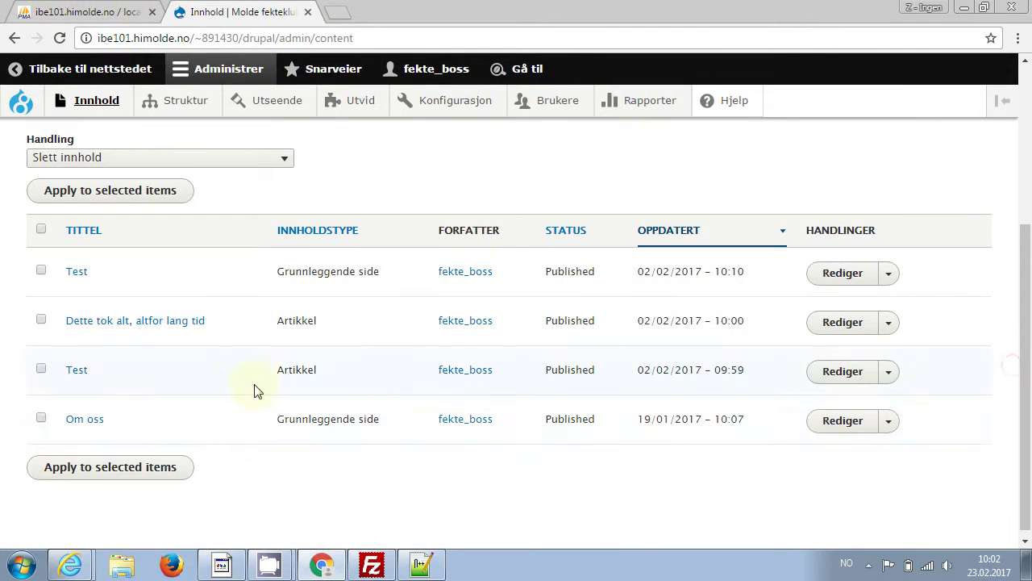
pyautogui.click(851, 375)
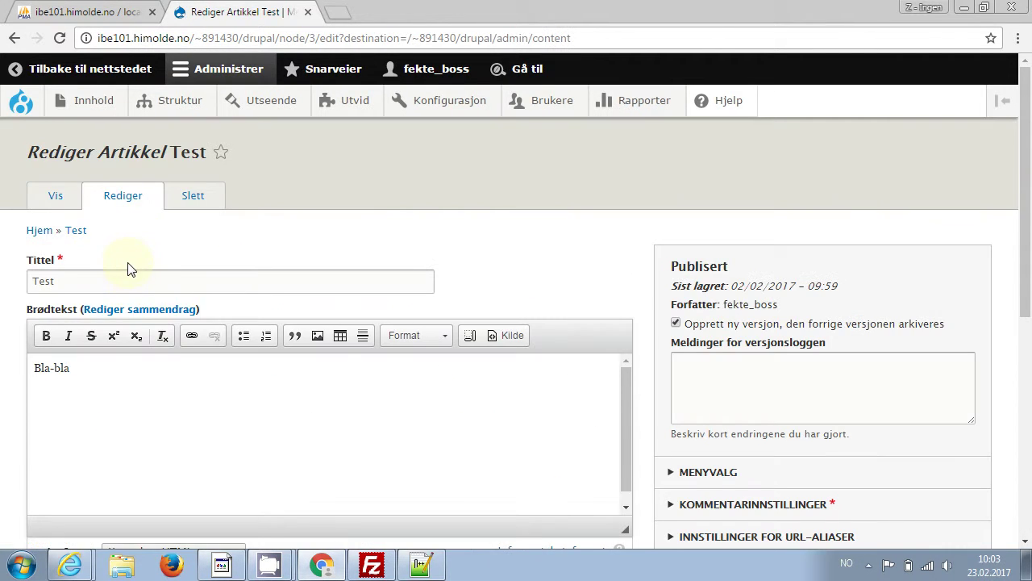
# - Retitle the article as Test med sted, enter Molde as its Sted value, and save it as published
pyautogui.click(135, 282)
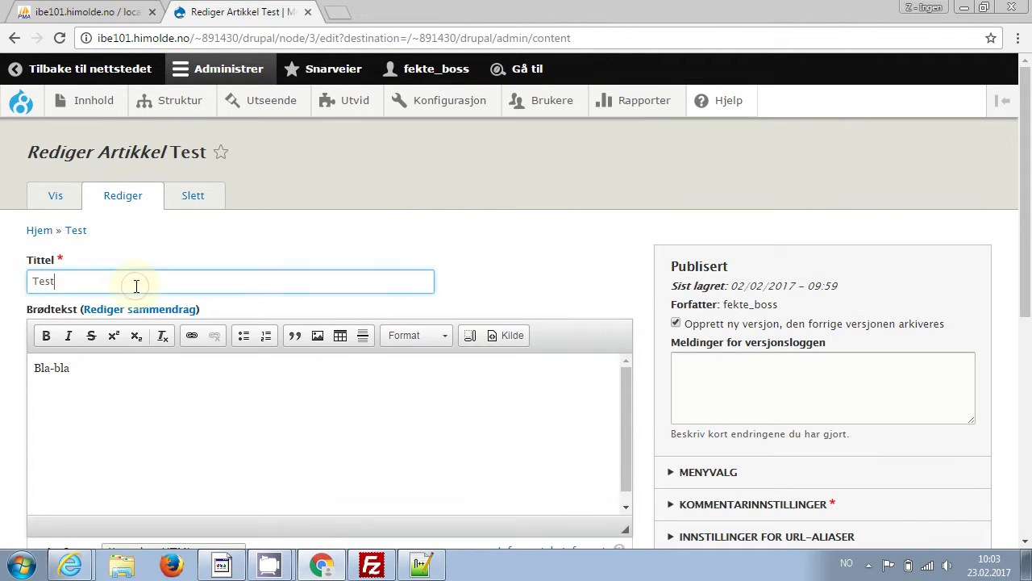
pyautogui.write('med sted')
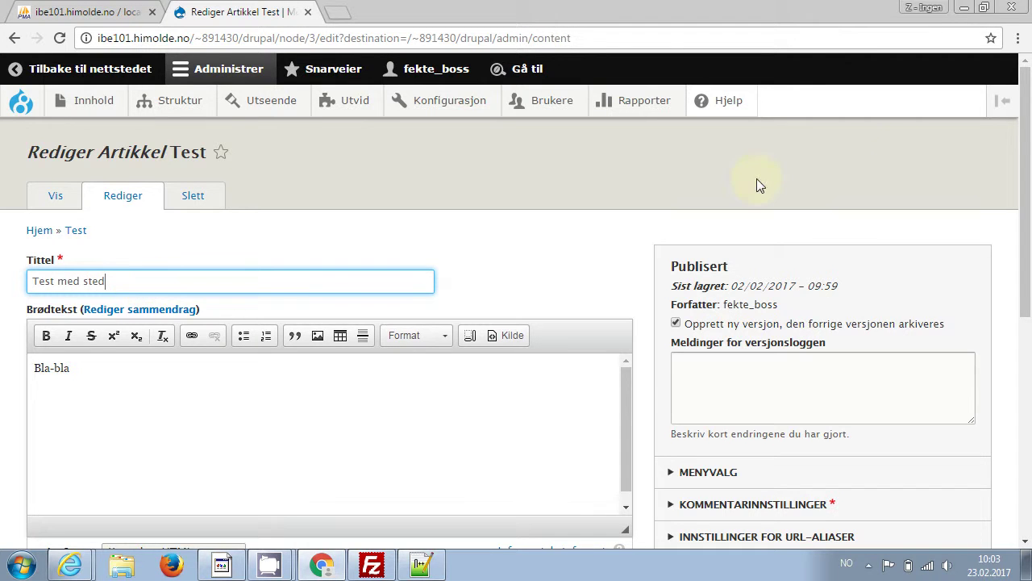
pyautogui.moveTo(1029, 137); pyautogui.dragTo(1014, 323)
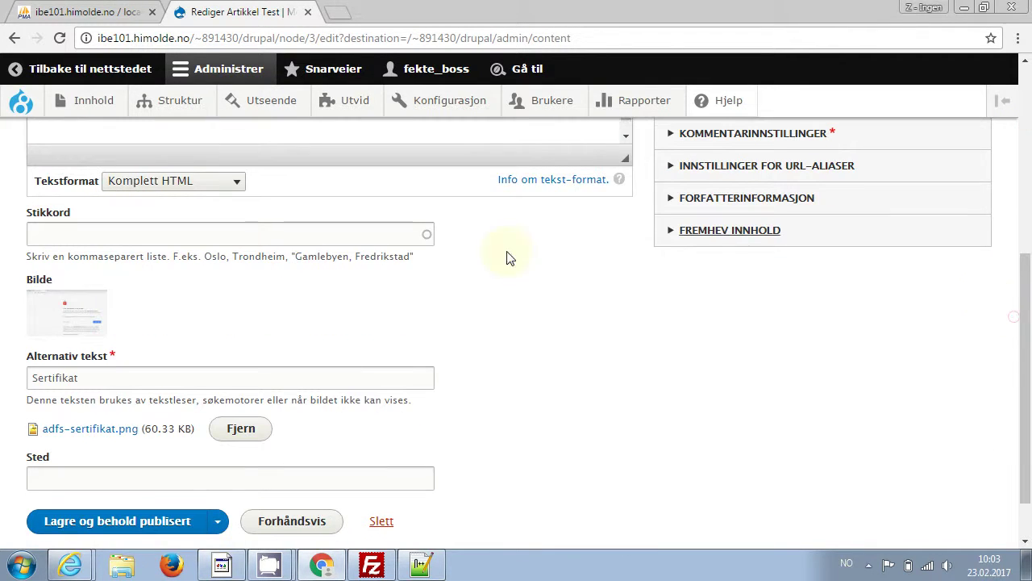
pyautogui.click(79, 477)
pyautogui.write('Molde')
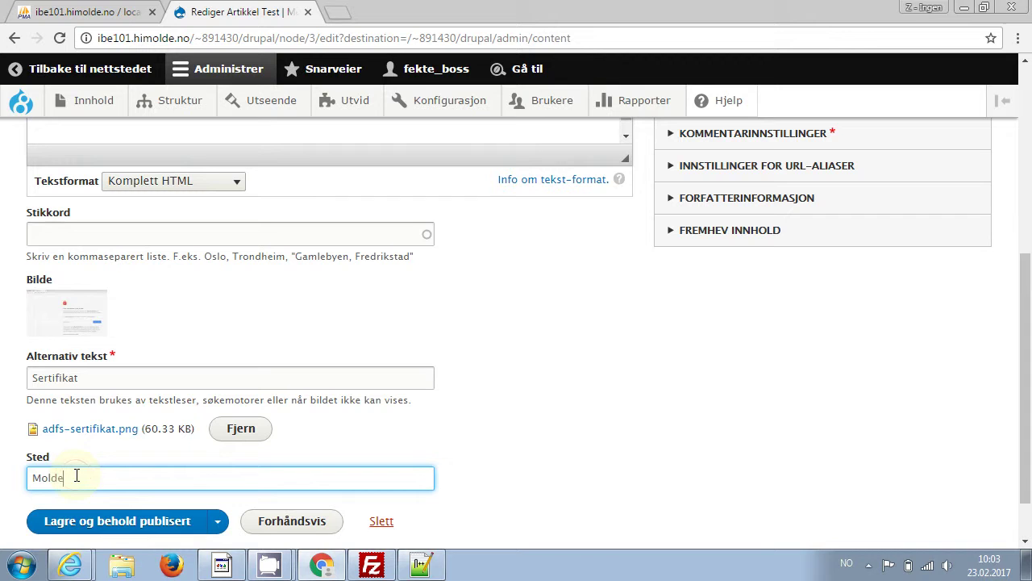
pyautogui.click(91, 521)
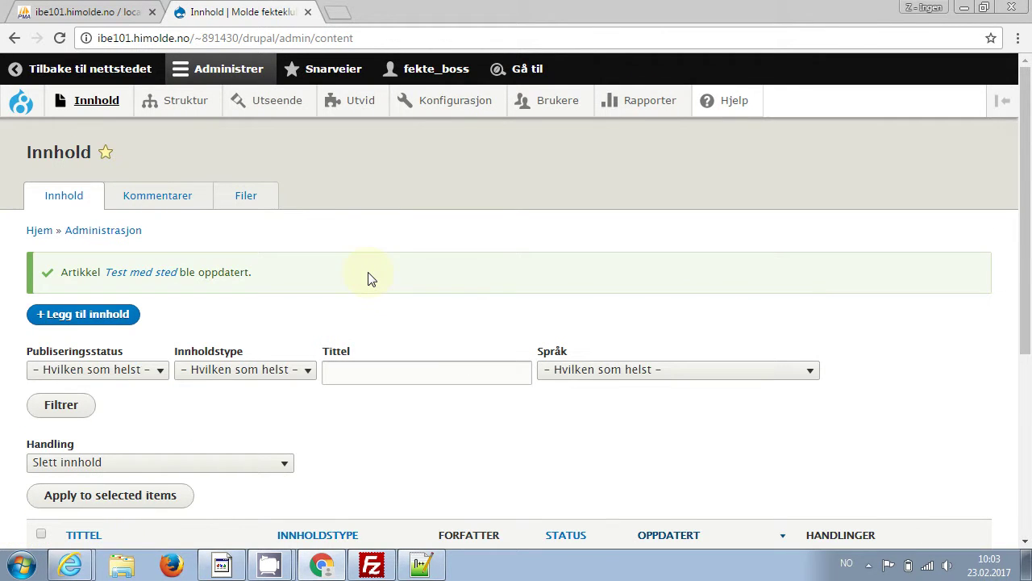
# - Open the updated article's page and examine how the Sted field is displayed below the comment form
pyautogui.click(142, 274)
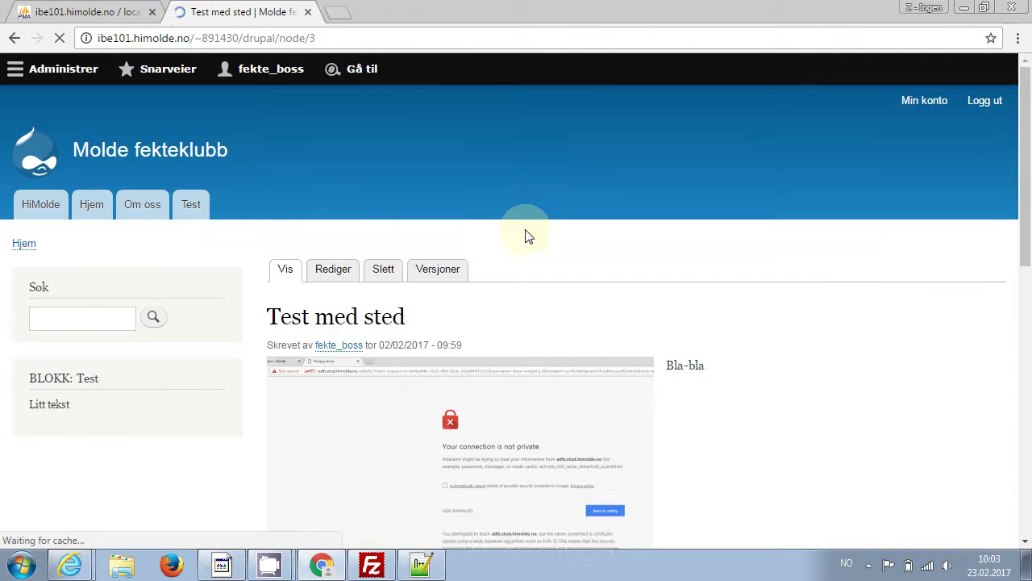
pyautogui.scroll(-2, 528, 235)
pyautogui.scroll(-6, 525, 230)
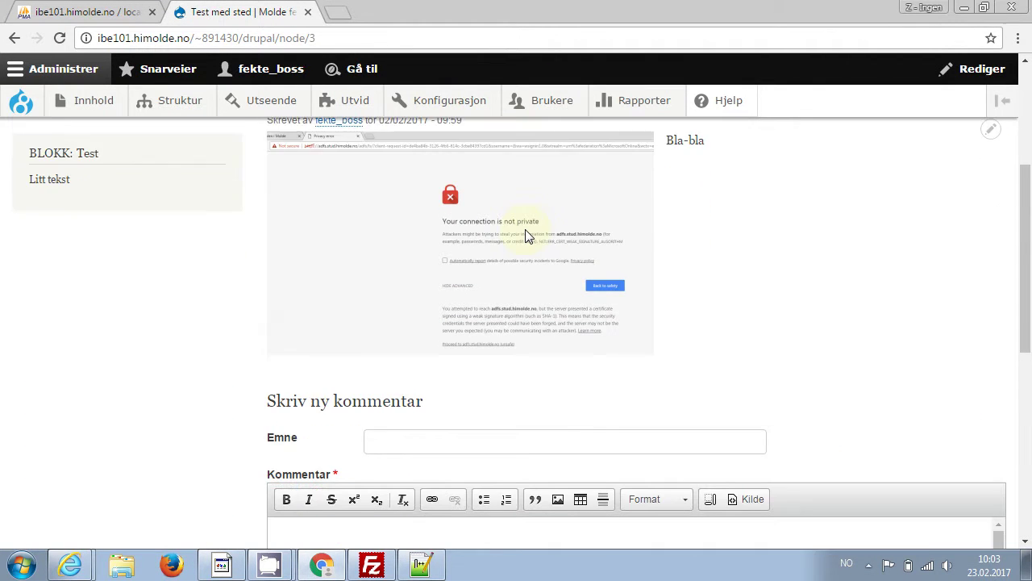
pyautogui.scroll(-1, 525, 236)
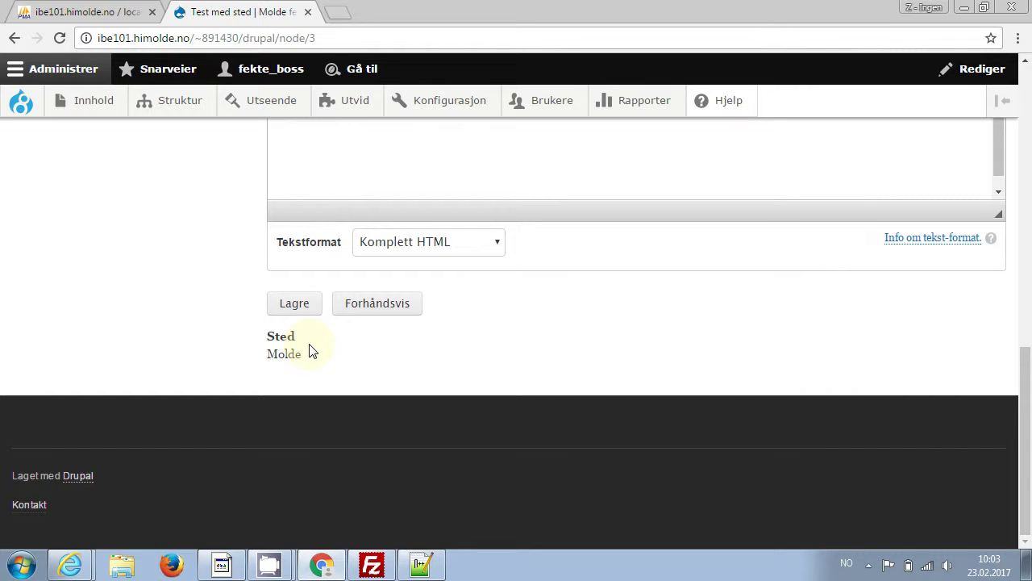
# - Compare the node tables in phpMyAdmin with the title, image and body text on the article's page
pyautogui.click(88, 12)
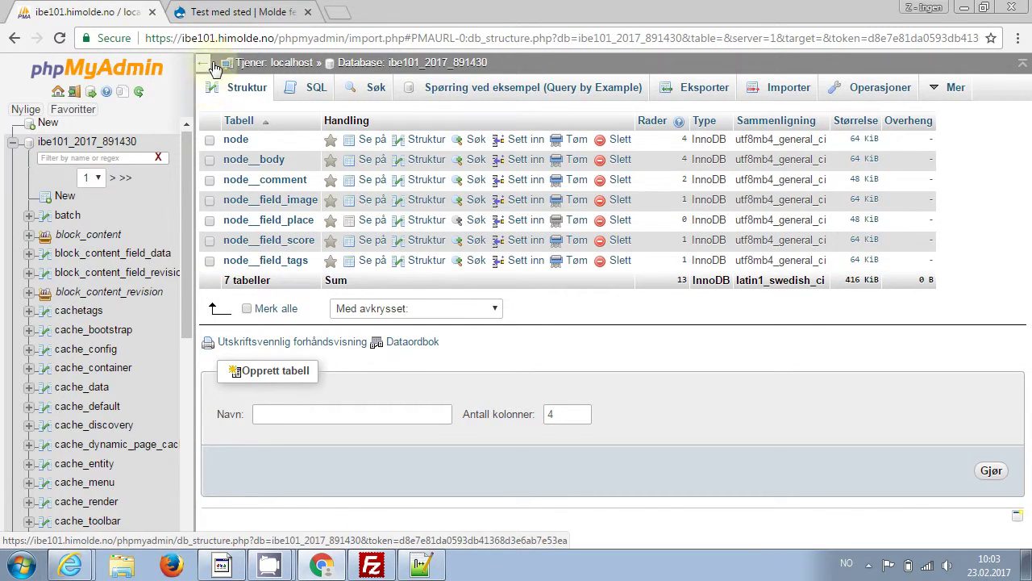
pyautogui.click(246, 11)
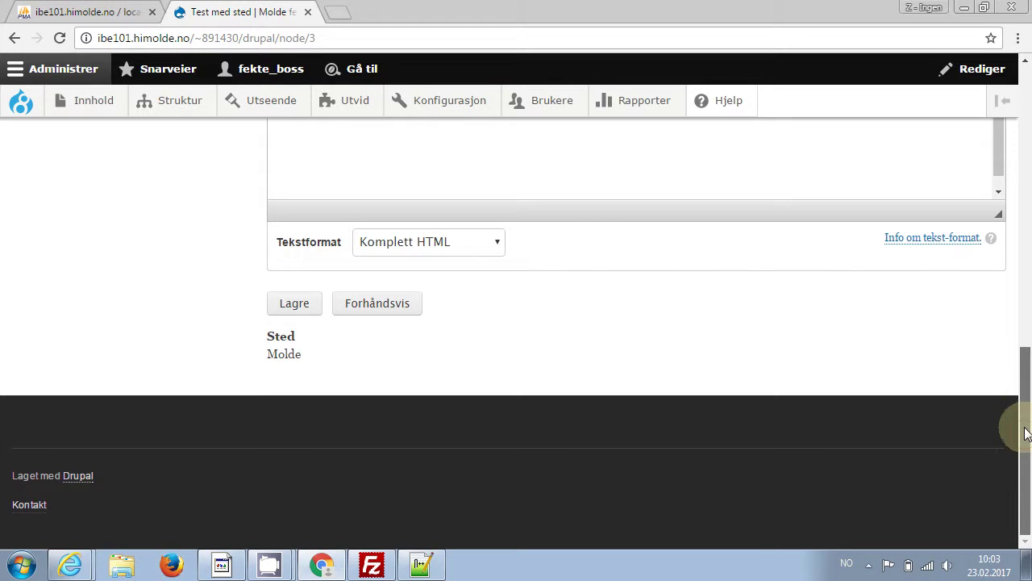
pyautogui.moveTo(1029, 426); pyautogui.dragTo(1030, 187)
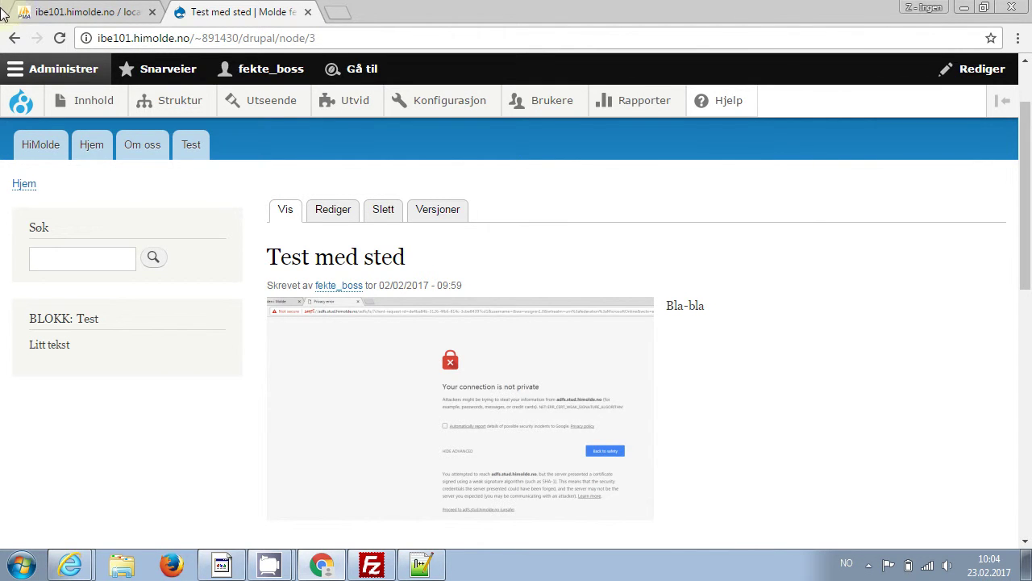
# - Go back to the node tables in phpMyAdmin, then switch to the unsaved new 2 document in Notepad++
pyautogui.click(88, 10)
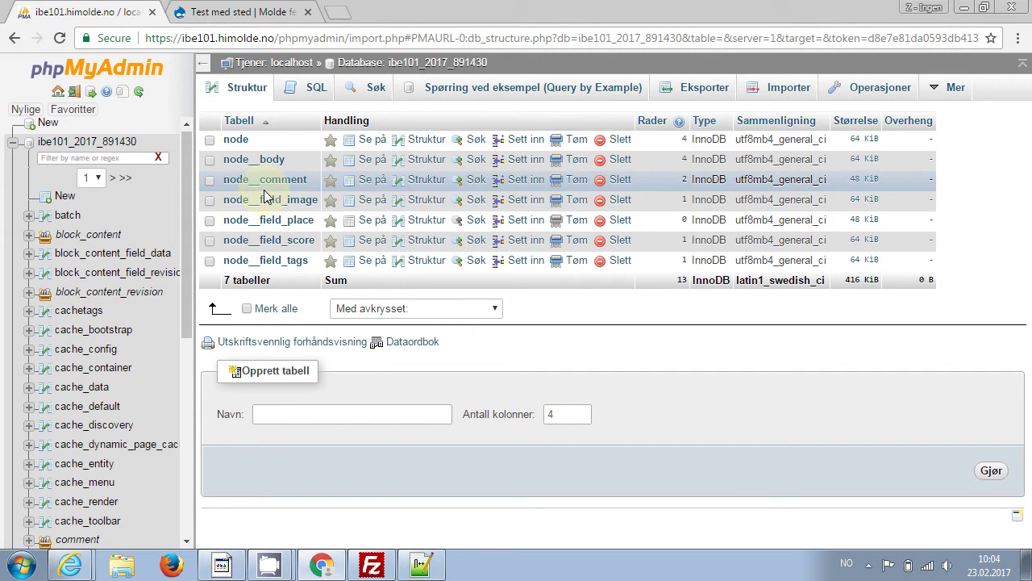
pyautogui.hotkey('alt', 'Tab')
pyautogui.hotkey('alt', 'Tab')
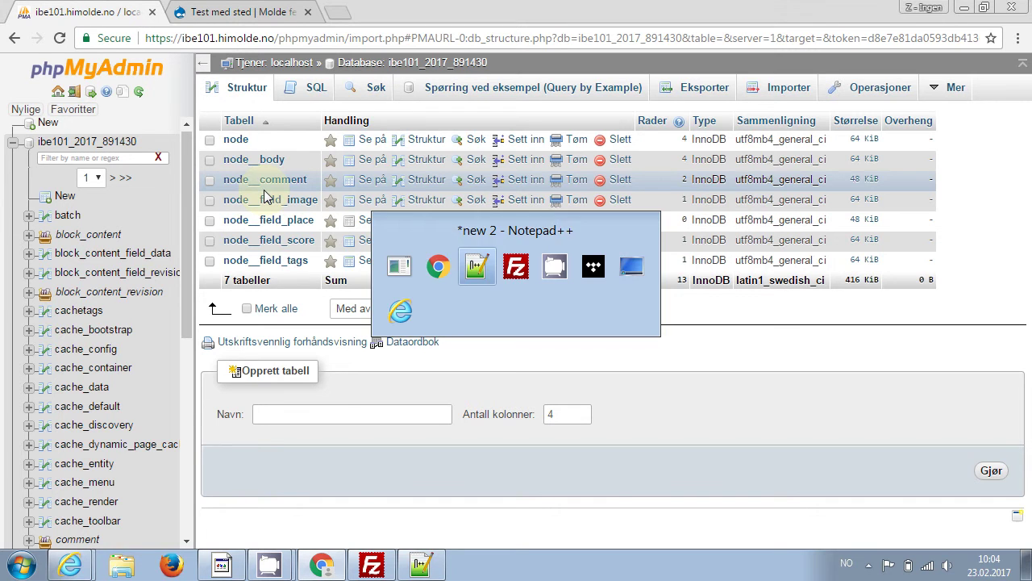